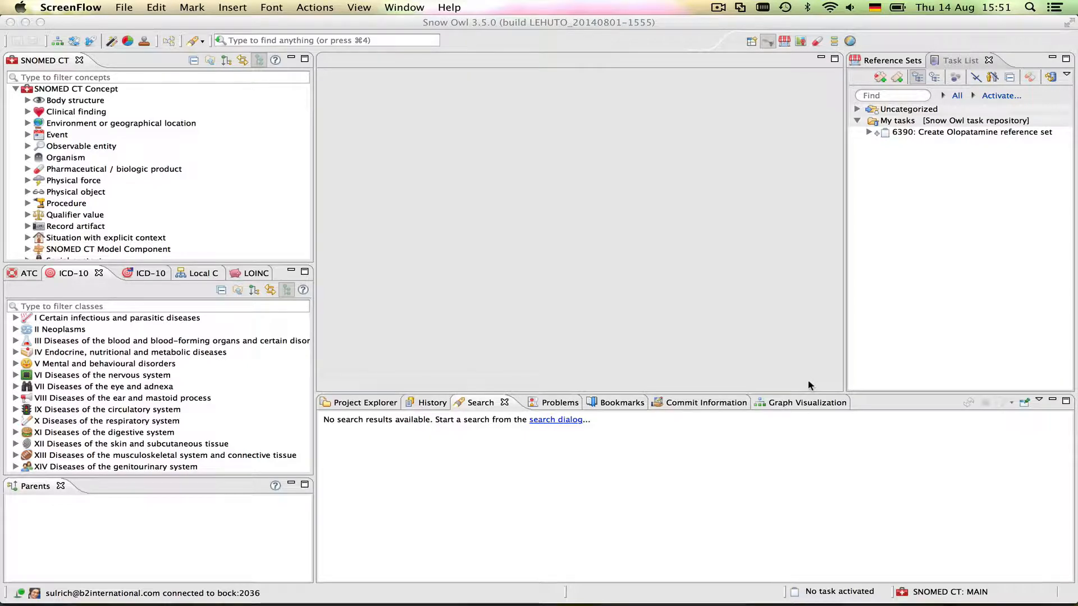
# Start a new task from the Reference Sets view toolbar
pyautogui.click(896, 77)
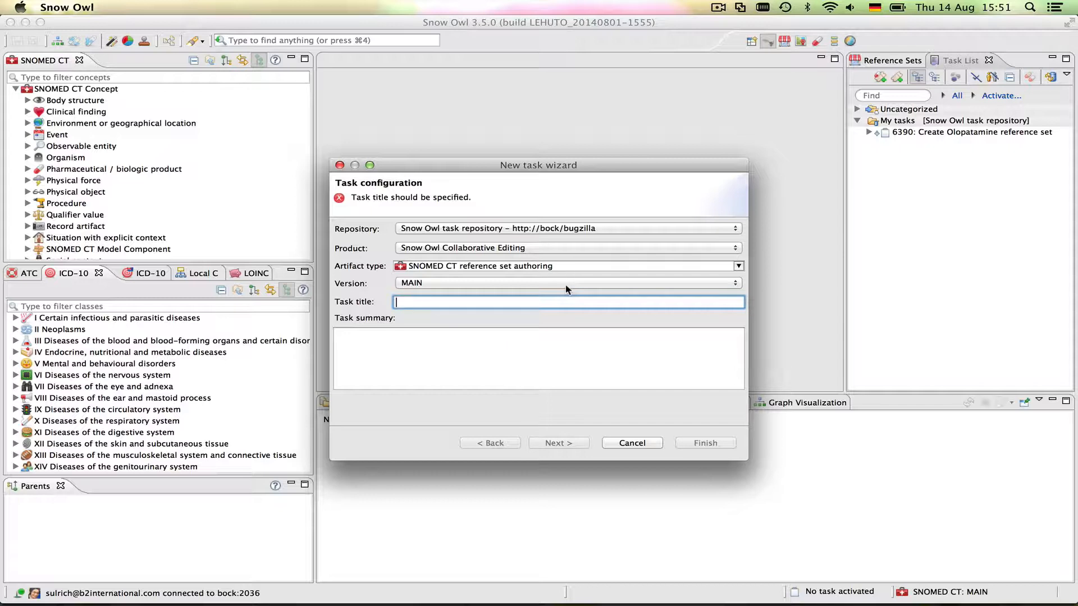
# Title the task 'Create Diclofenac reference set' and use the same text as its summary
pyautogui.write('Create D')
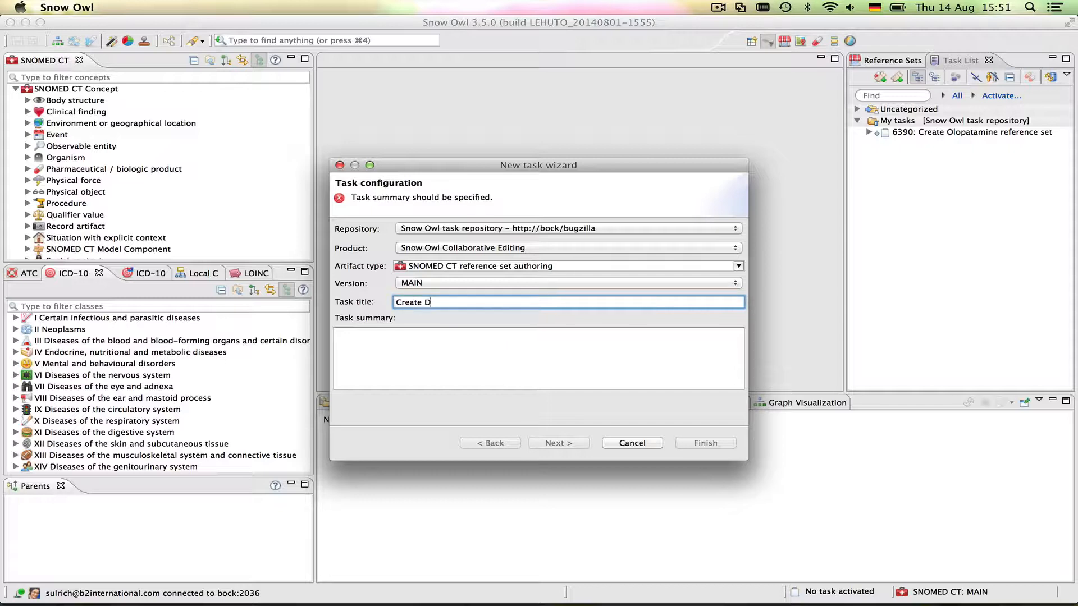
pyautogui.write('iclofenac reference set')
pyautogui.moveTo(537, 304); pyautogui.dragTo(360, 303)
pyautogui.press('super+c')
pyautogui.click(416, 353)
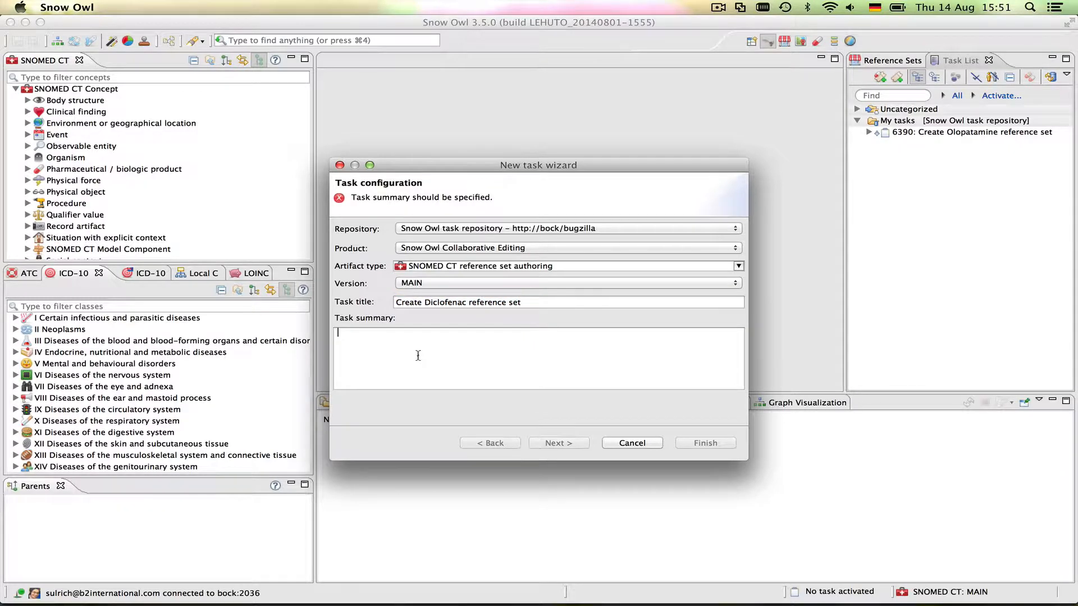
pyautogui.press('super+v')
pyautogui.click(558, 443)
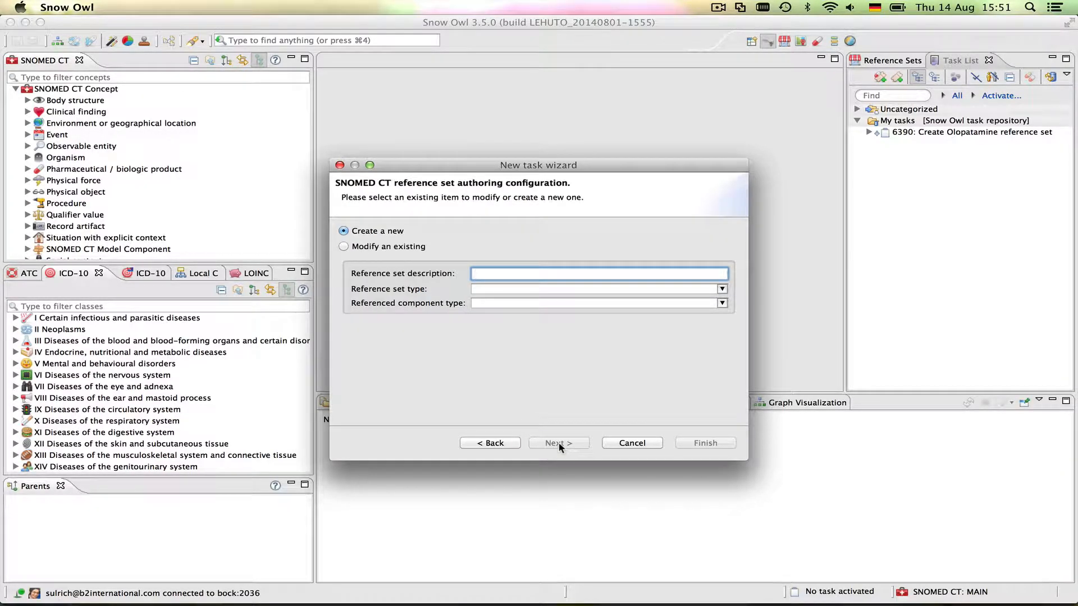
# Define a Simple type reference set 'Diclofenac' whose members are SNOMED CT Concepts
pyautogui.write('Diclofe')
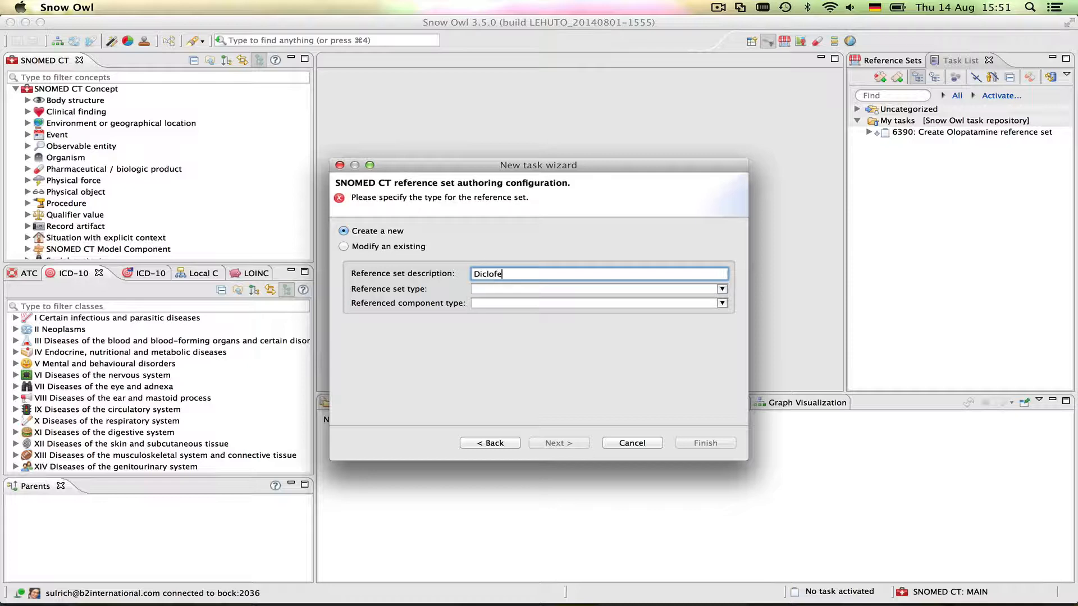
pyautogui.write('nac')
pyautogui.click(486, 291)
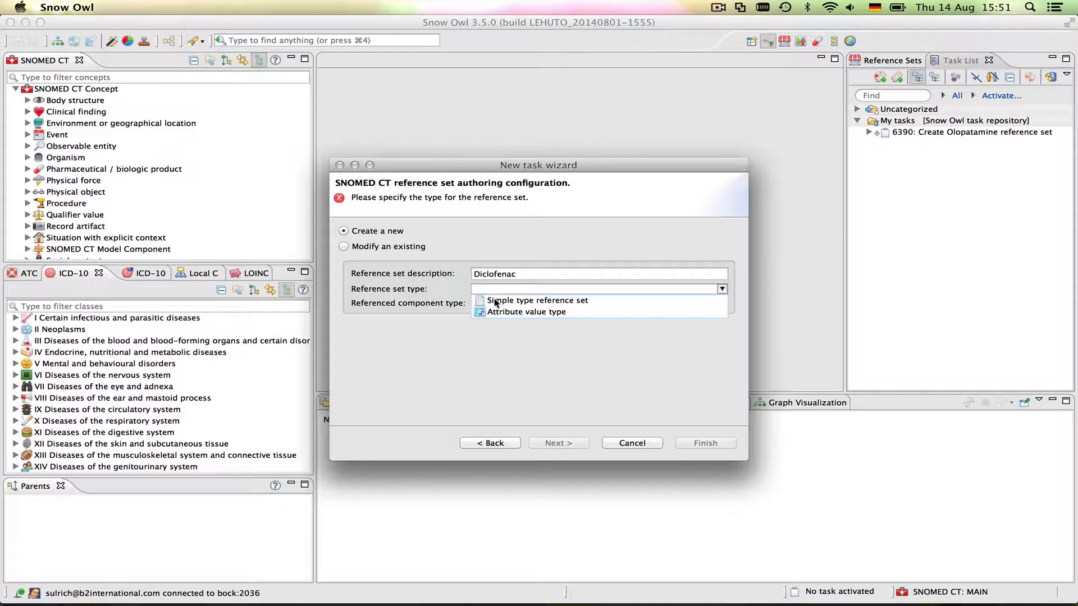
pyautogui.click(495, 301)
pyautogui.click(494, 303)
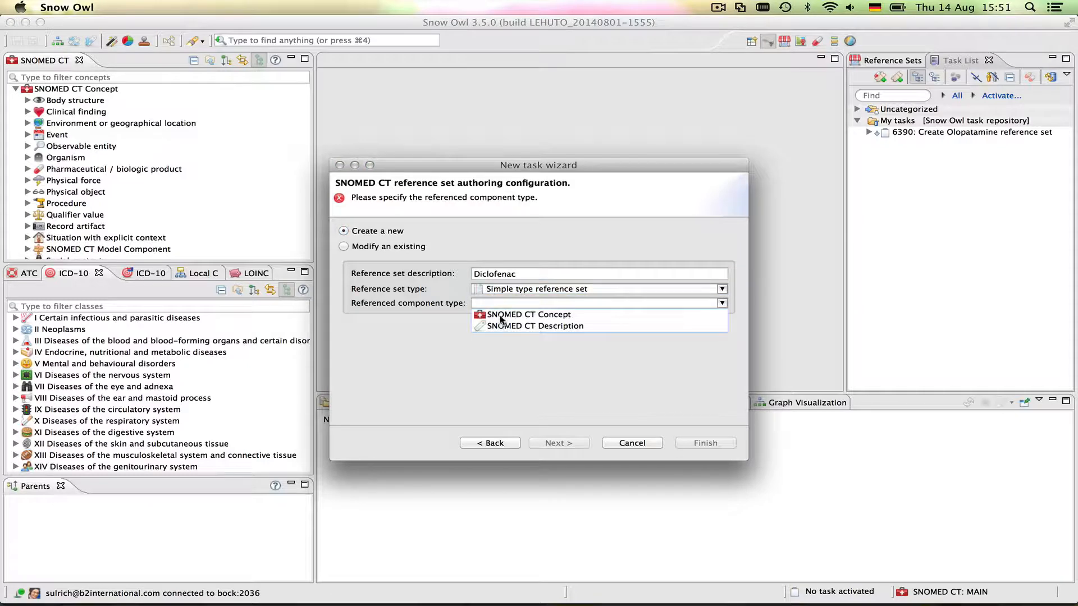
pyautogui.click(500, 316)
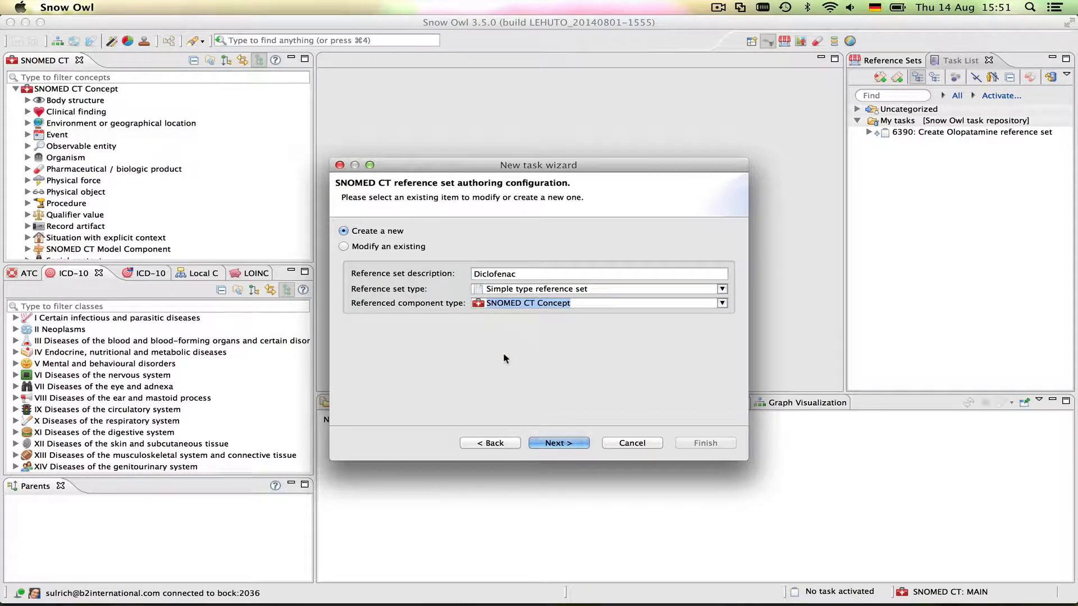
pyautogui.click(550, 443)
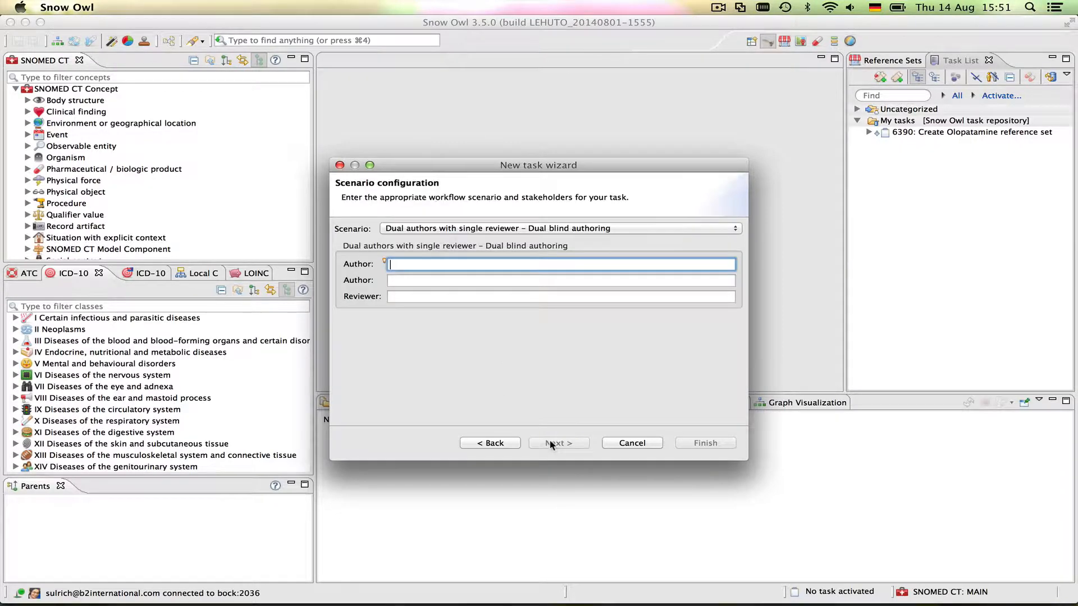
# Choose dual blind authoring with a single reviewer and assign both authors by their e-mail addresses
pyautogui.click(671, 233)
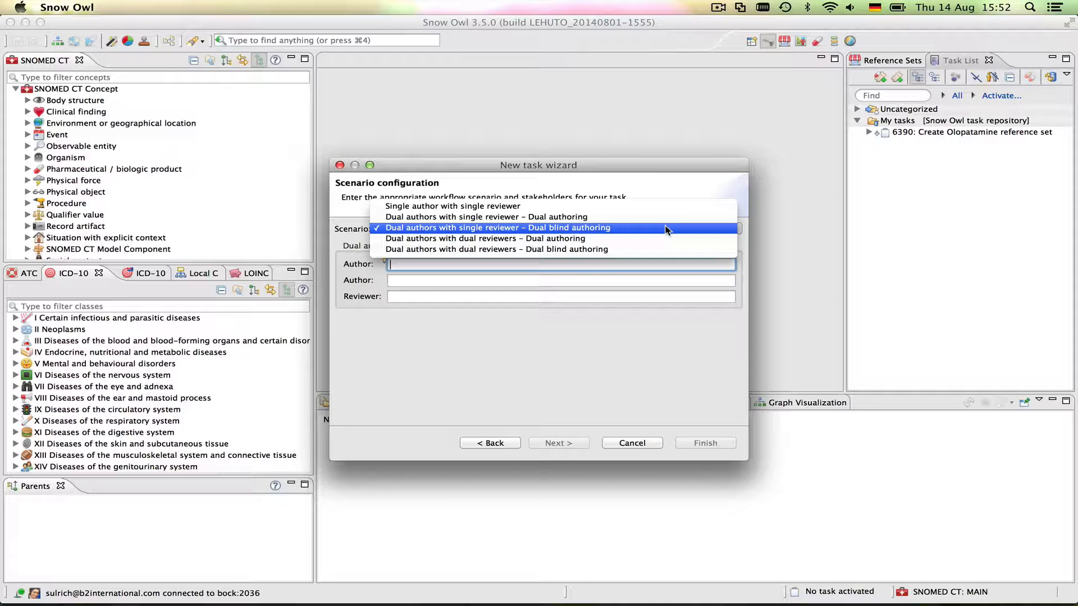
pyautogui.click(666, 228)
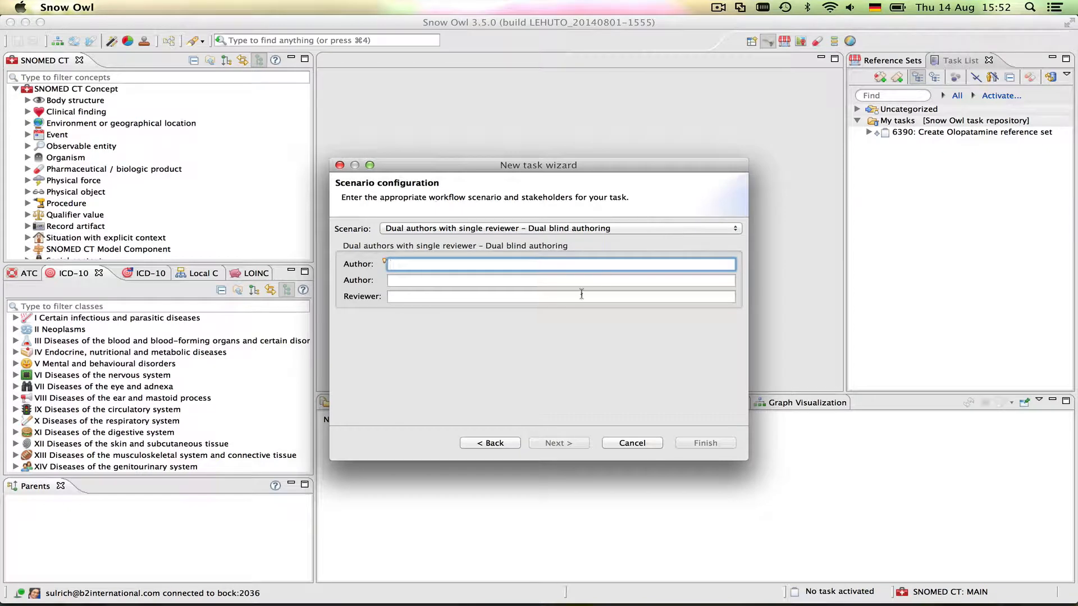
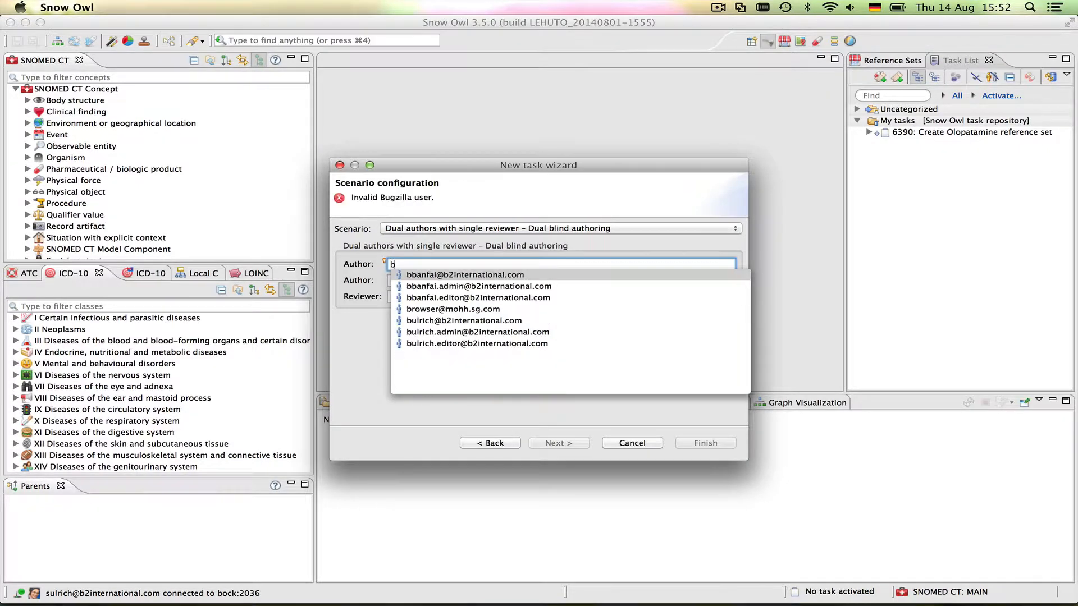
pyautogui.press('Return')
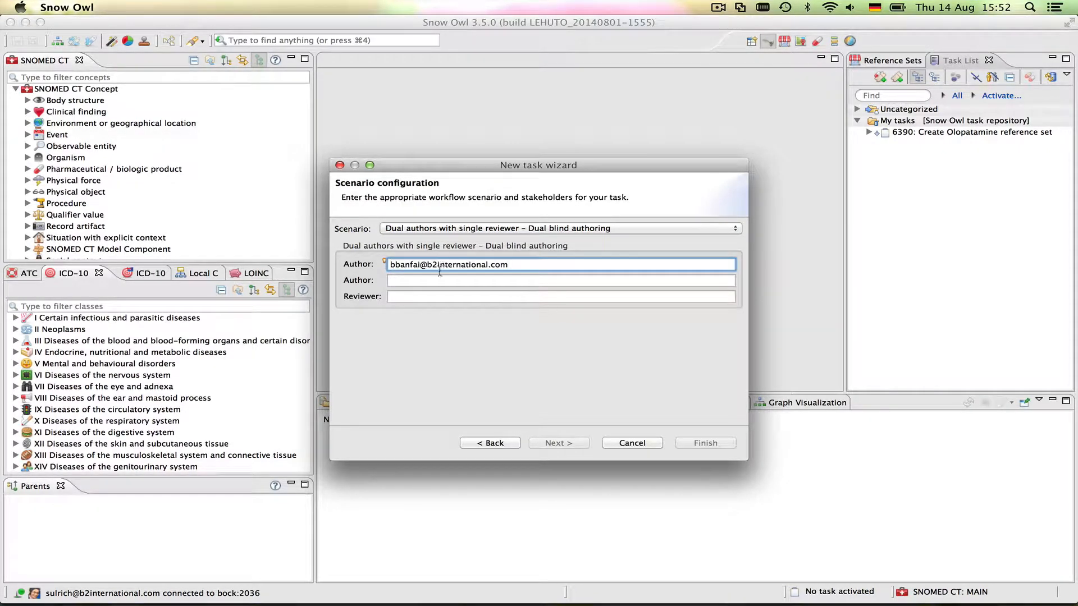
pyautogui.click(439, 279)
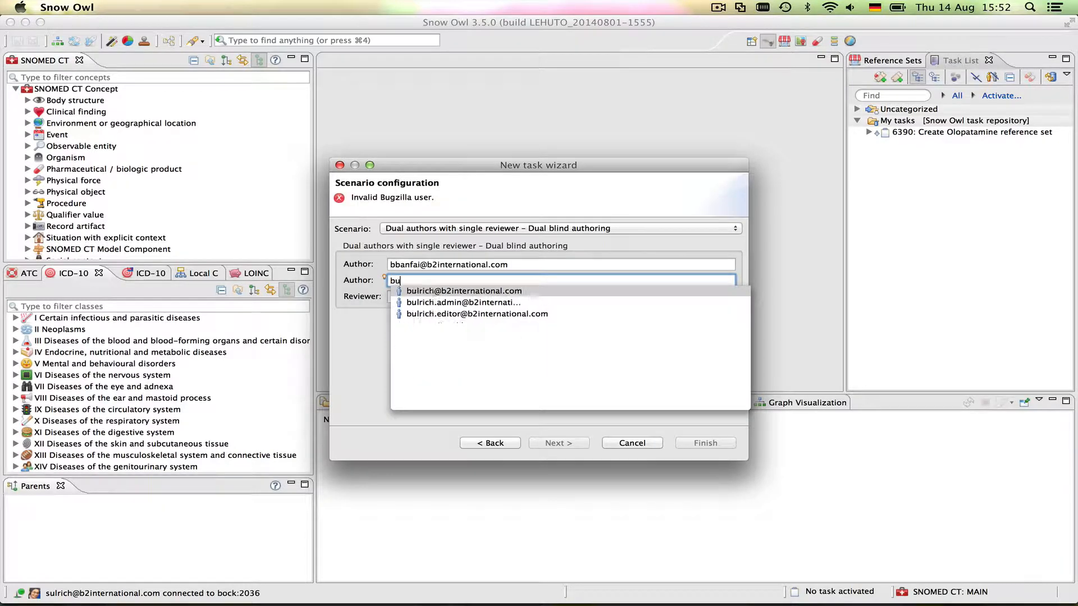
pyautogui.press('Return')
# Assign the reviewer by e-mail address and create the task
pyautogui.click(427, 296)
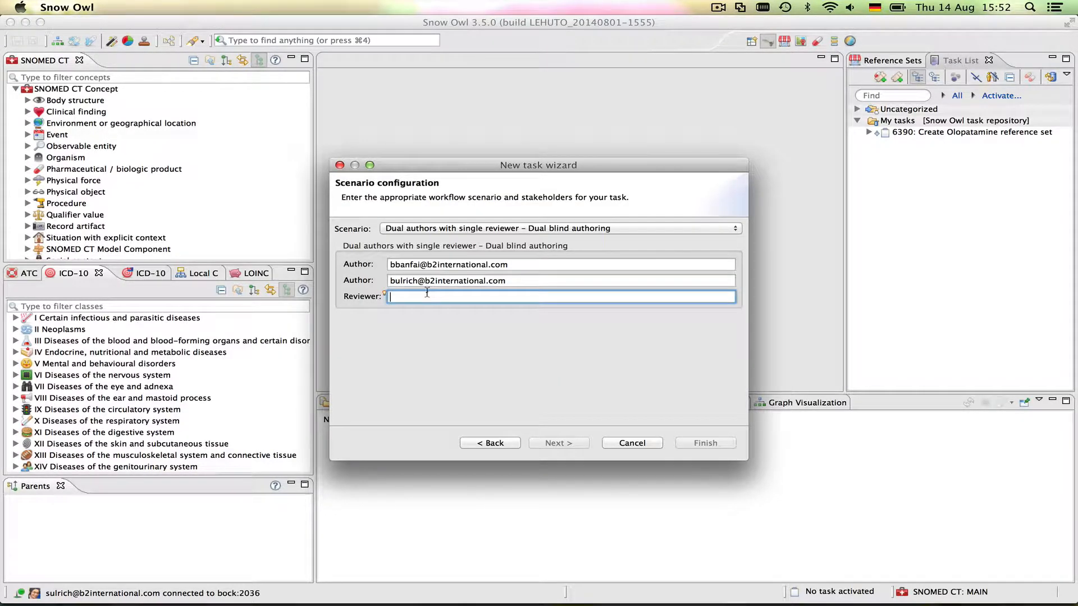
pyautogui.press('Return')
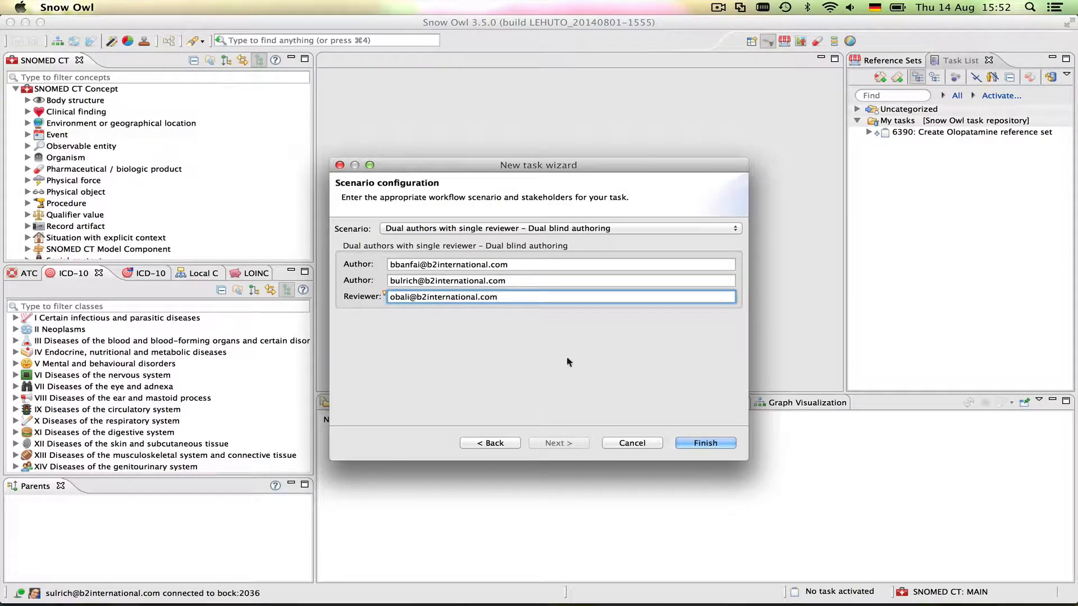
pyautogui.click(711, 444)
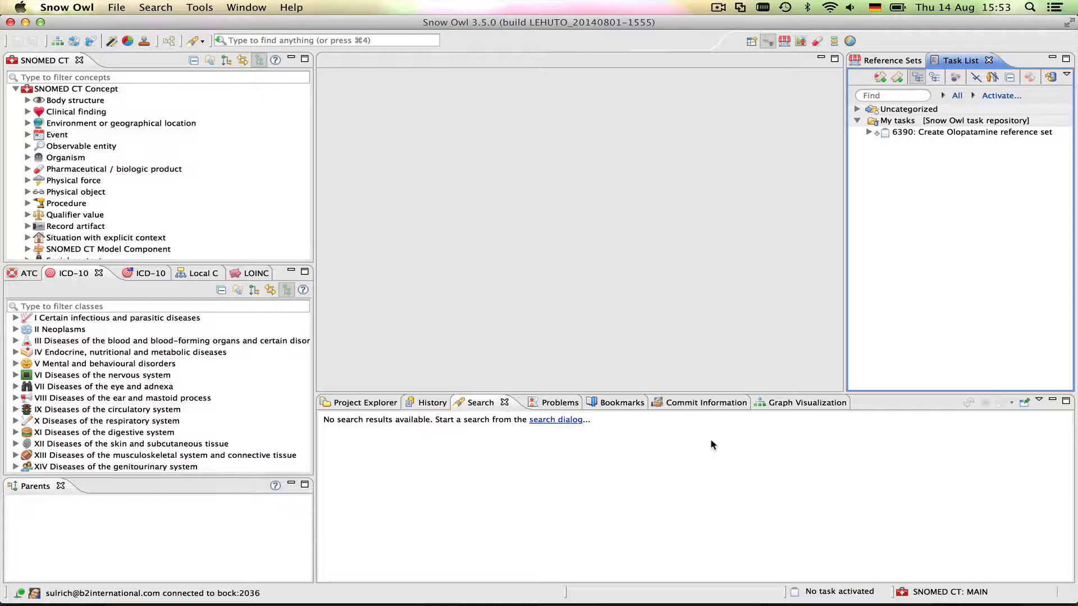
# Synchronize the Task List to pull in the new Diclofenac task 6402
pyautogui.click(1051, 77)
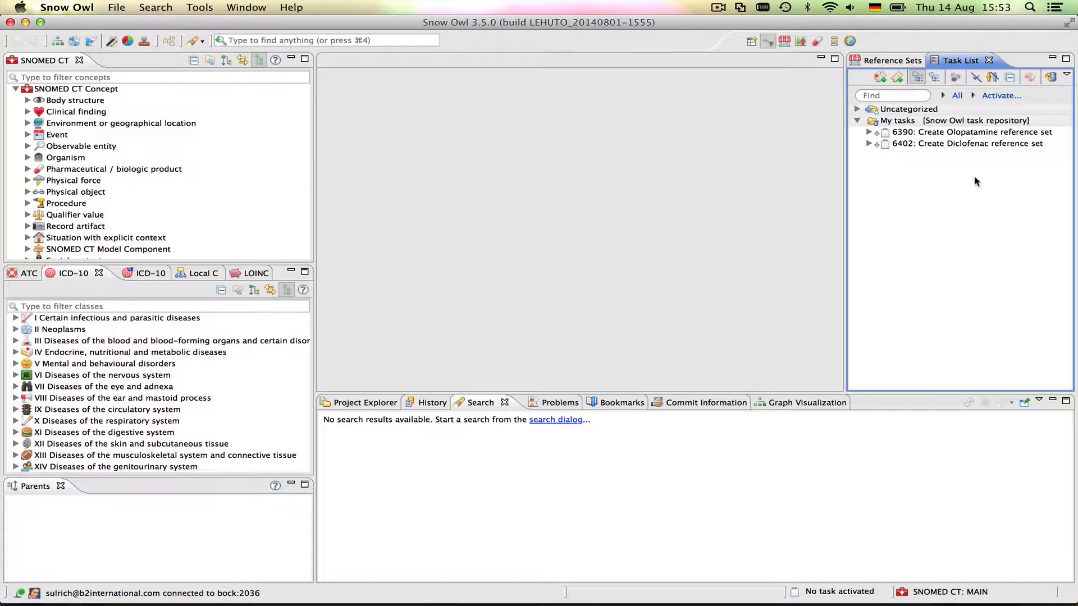
# Expand task 6402 to reveal its subtasks 6403 and 6404
pyautogui.click(932, 148)
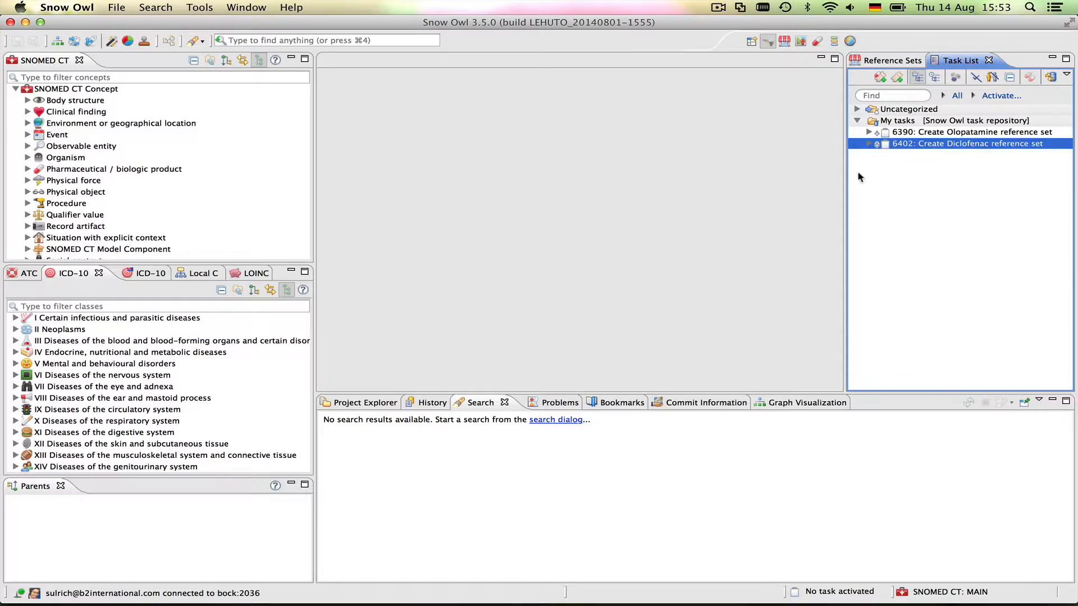
pyautogui.click(868, 144)
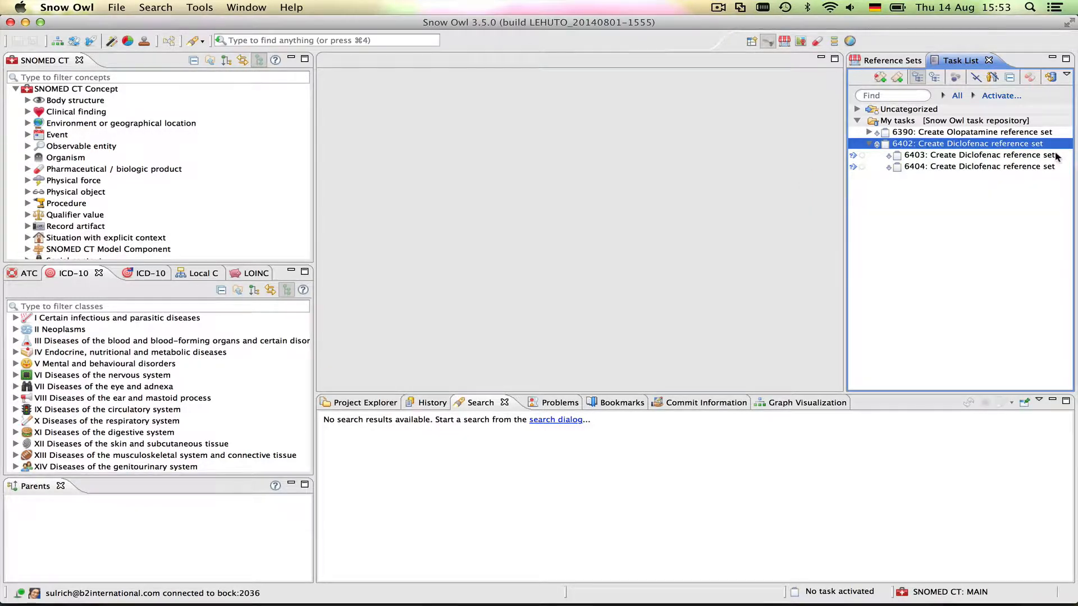
pyautogui.moveTo(1056, 157)
# In the first author's Snow Owl instance, synchronize the tasks and expand task 6402
pyautogui.moveTo(752, 604)
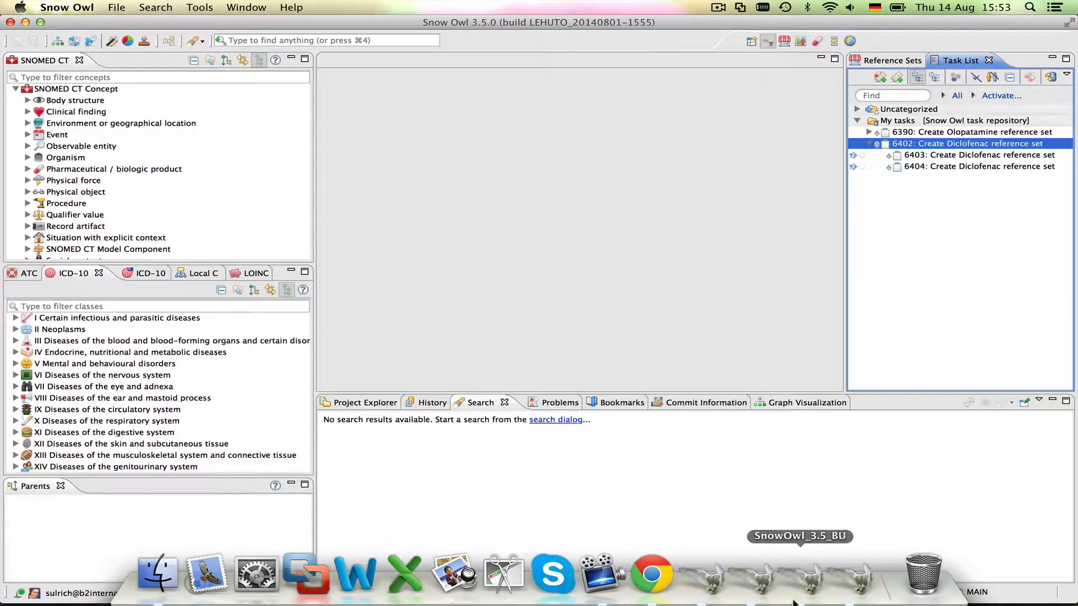
pyautogui.click(763, 590)
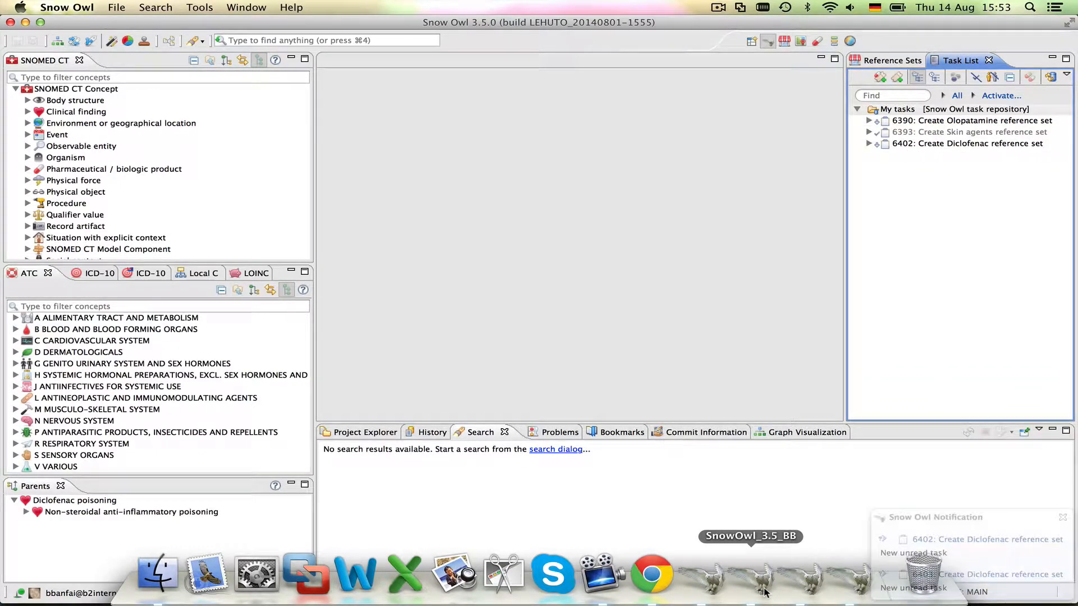
pyautogui.click(1049, 78)
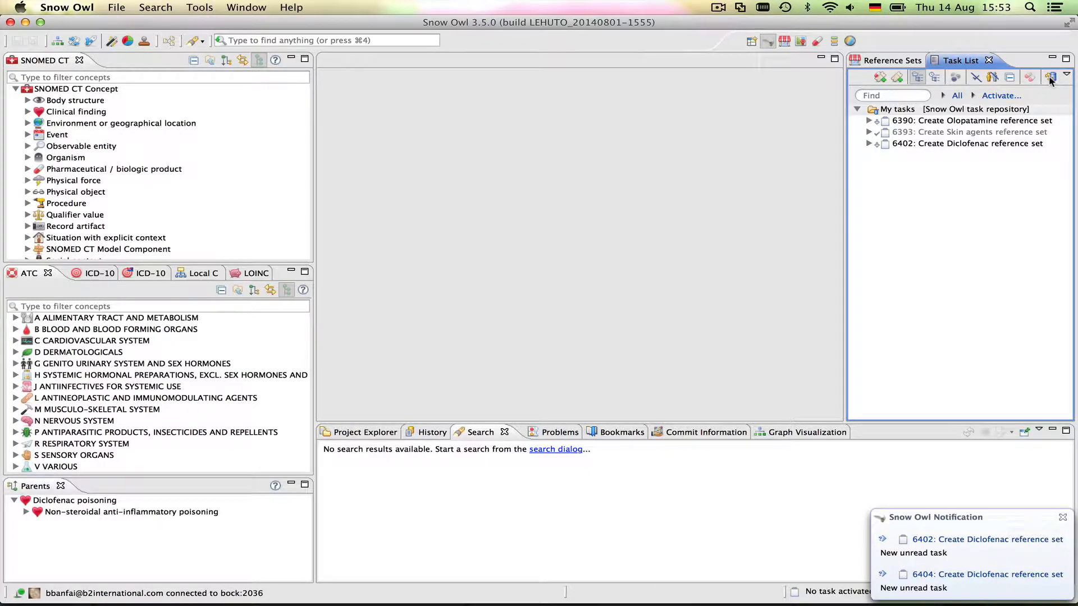
pyautogui.click(868, 144)
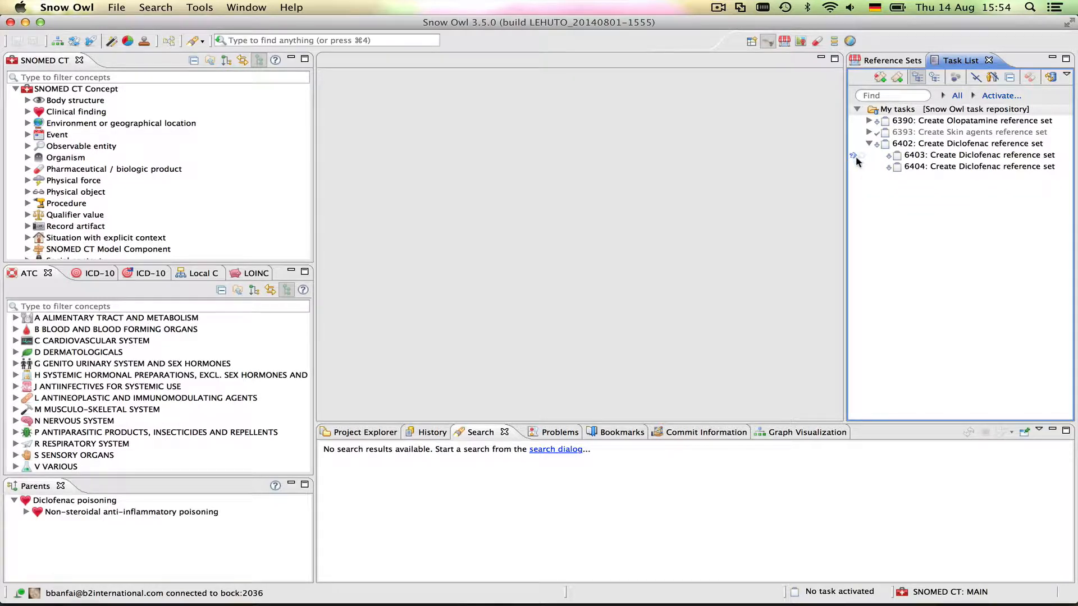
pyautogui.moveTo(866, 165)
# Open and activate subtask 6403, then open its Diclofenac reference set for editing
pyautogui.doubleClick(947, 157)
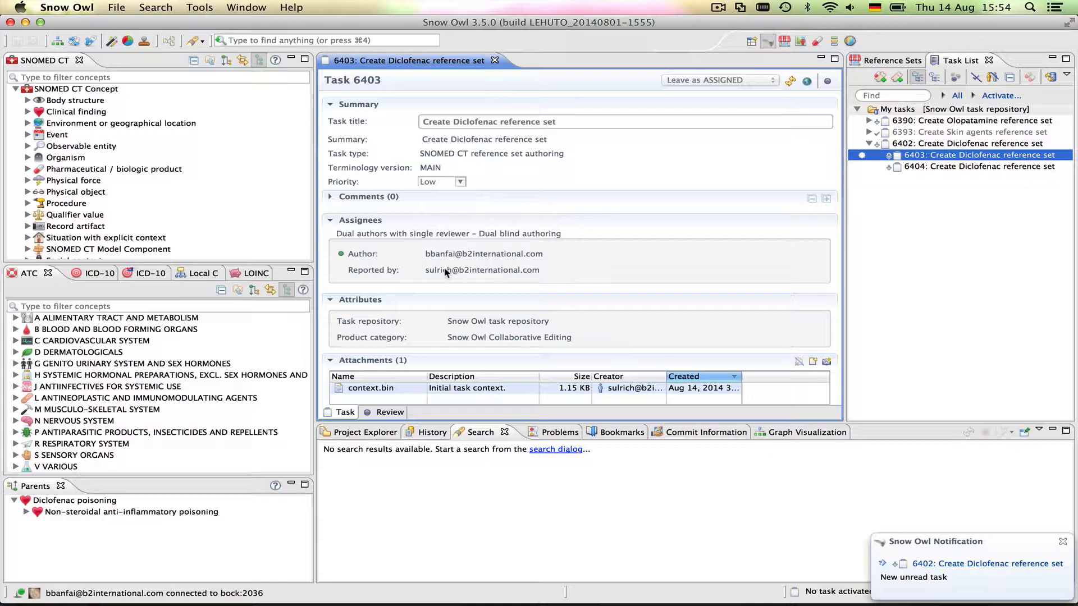
pyautogui.click(829, 83)
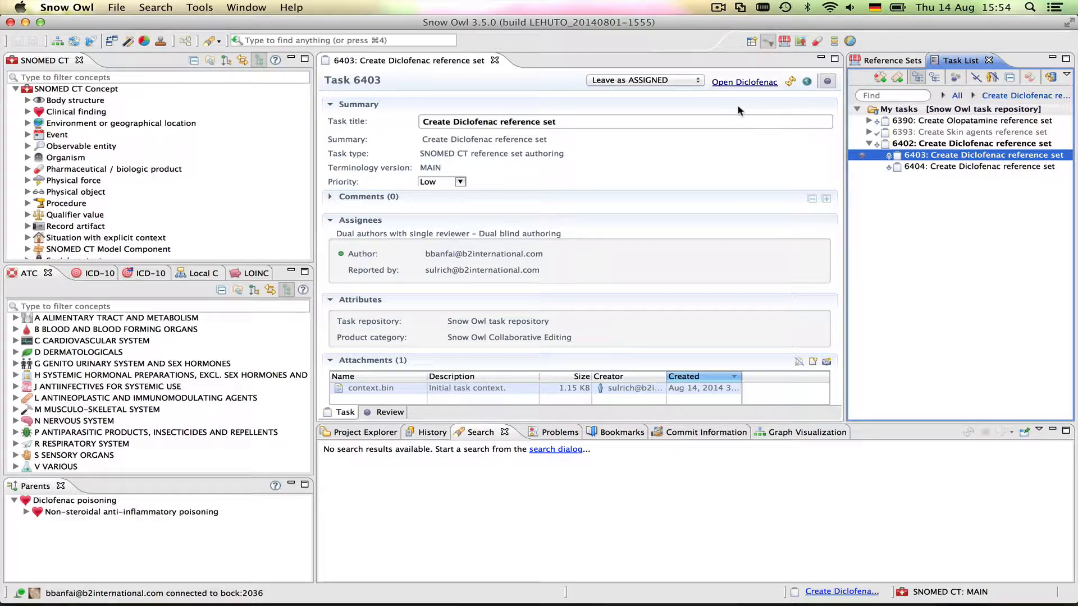
pyautogui.click(745, 83)
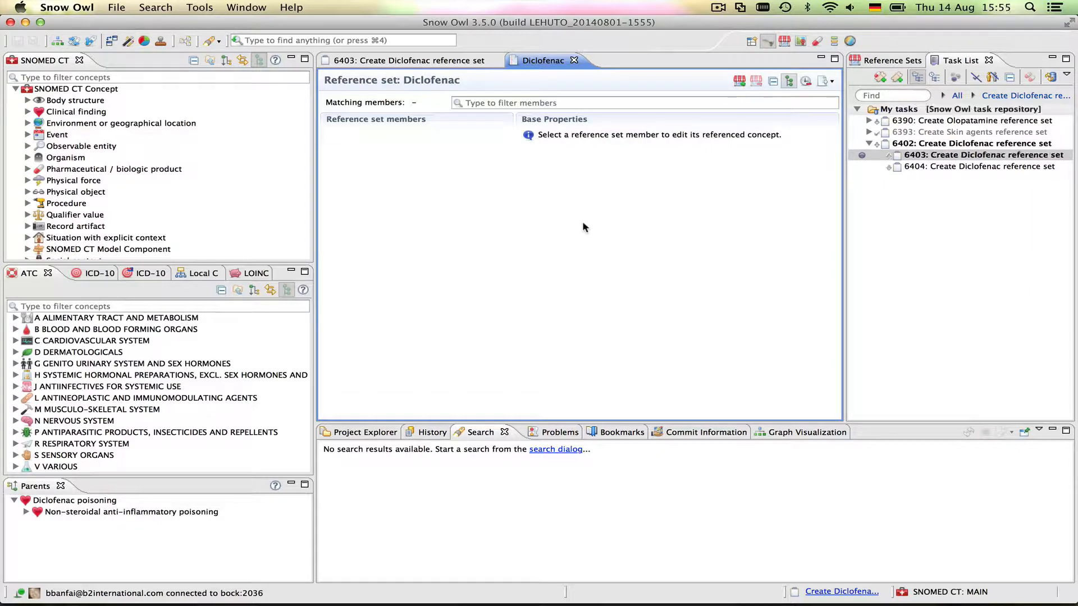
# Filter the SNOMED CT concepts for 'diclofenac'
pyautogui.click(36, 78)
pyautogui.write('d')
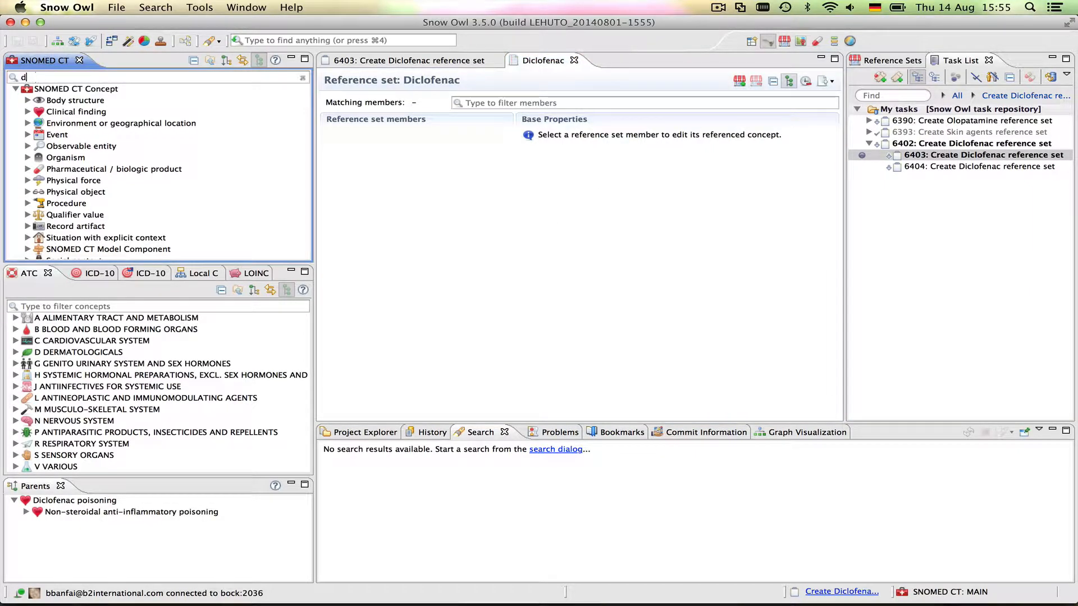
pyautogui.write('iclofean')
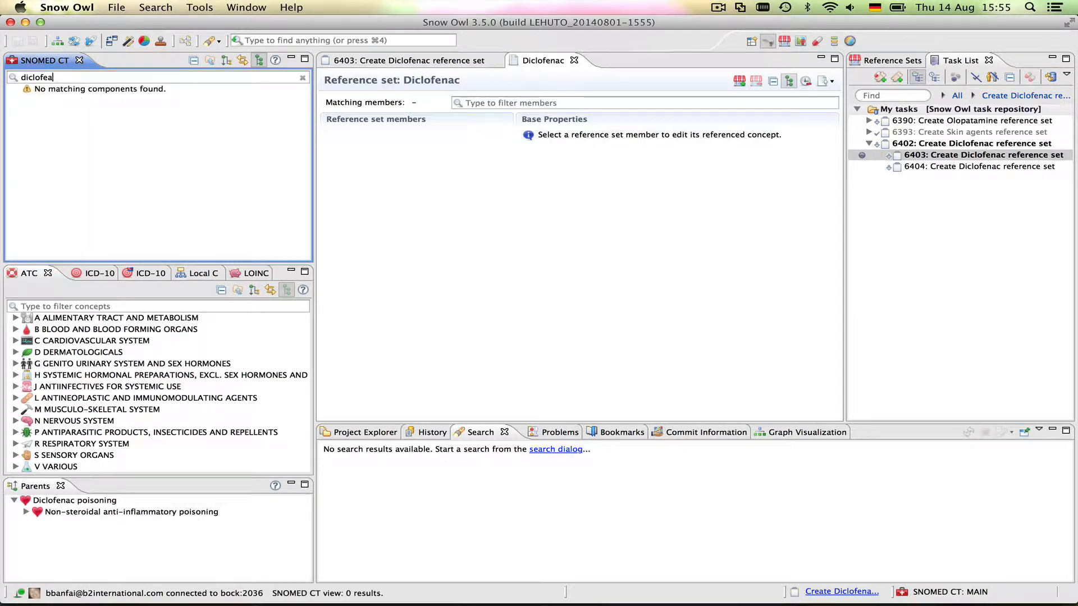
pyautogui.press('BackSpace')
pyautogui.press('BackSpace')
pyautogui.write('nac')
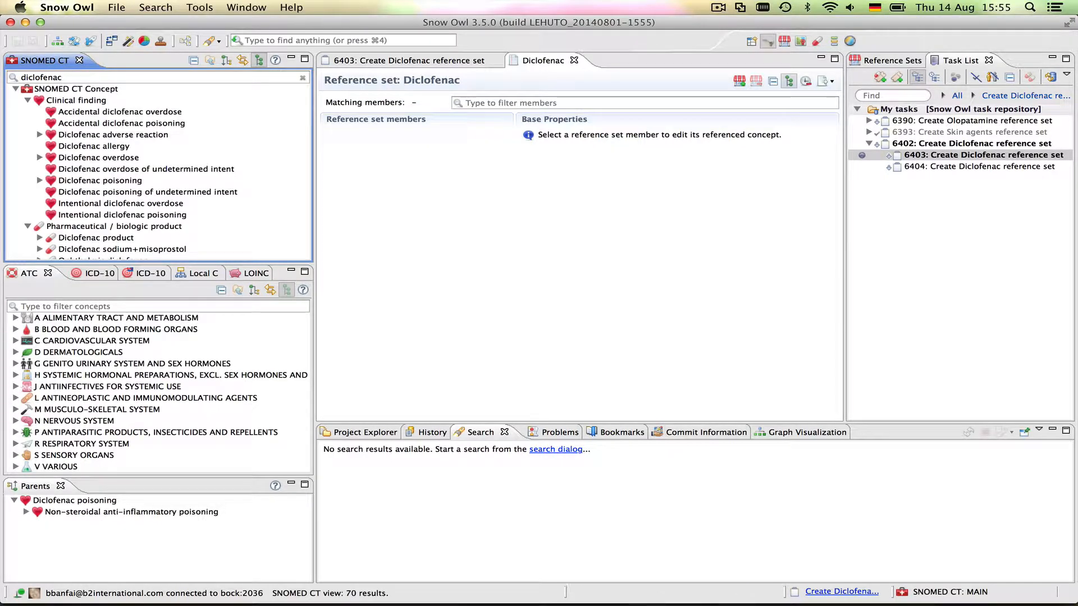
# Add diclofenac adverse reaction, overdose and poisoning, each with descendants, to the reference set
pyautogui.click(122, 137)
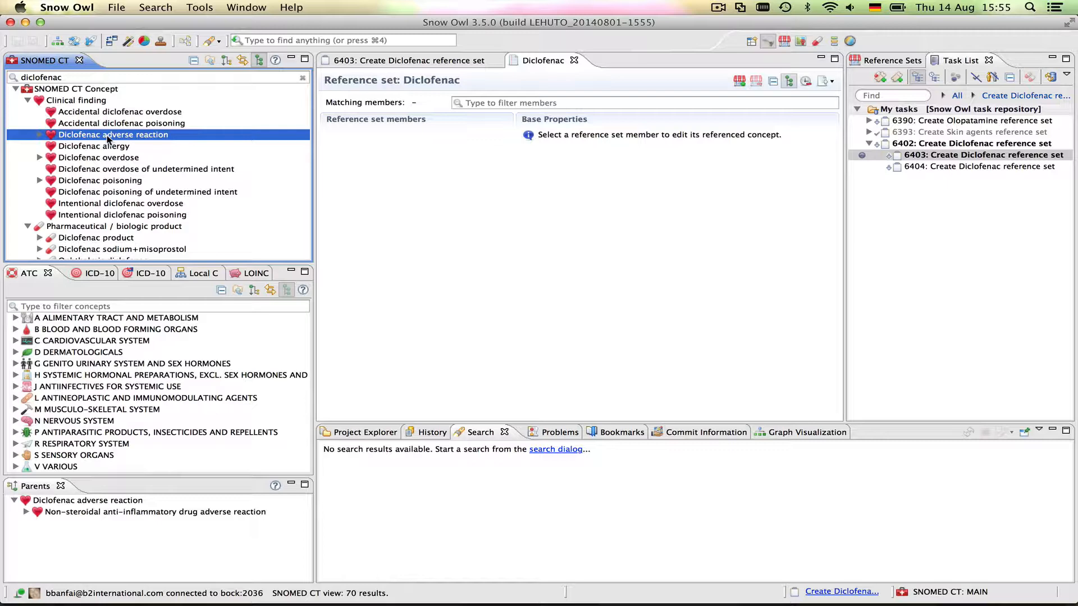
pyautogui.rightClick(124, 137)
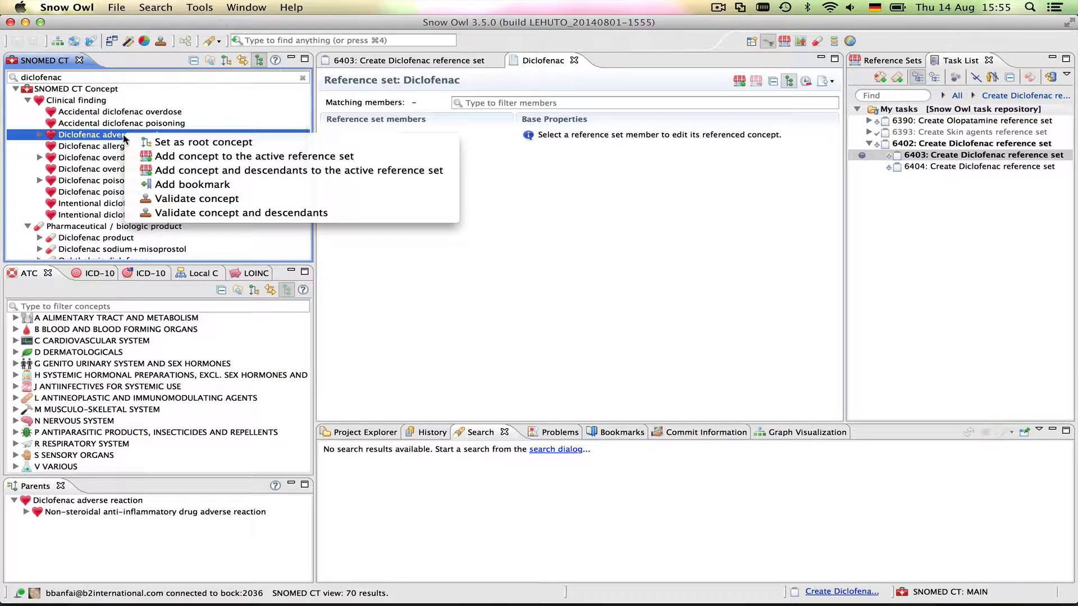
pyautogui.click(200, 170)
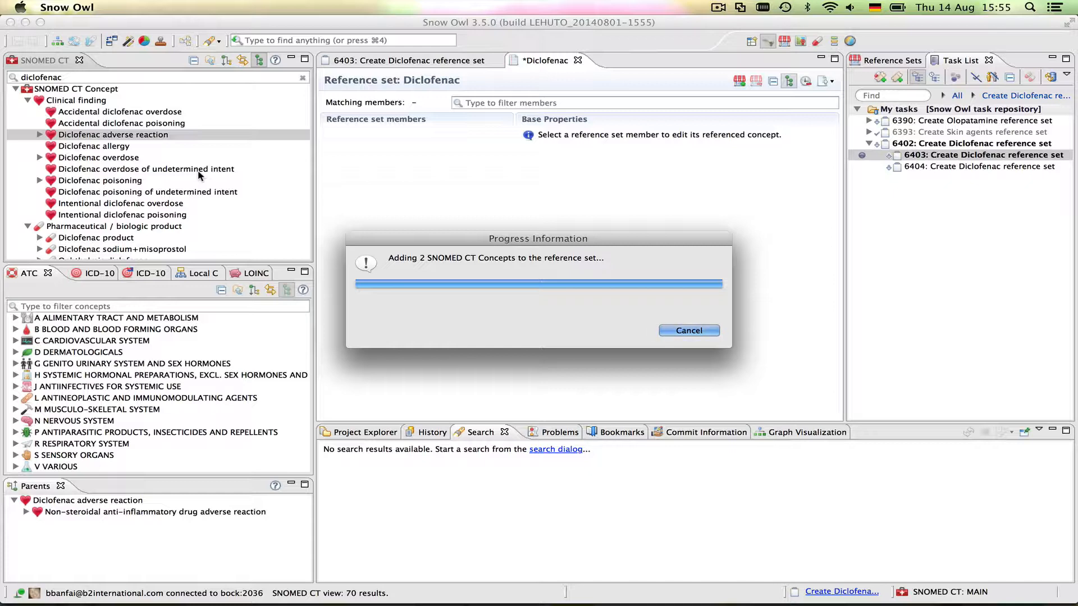
pyautogui.click(96, 159)
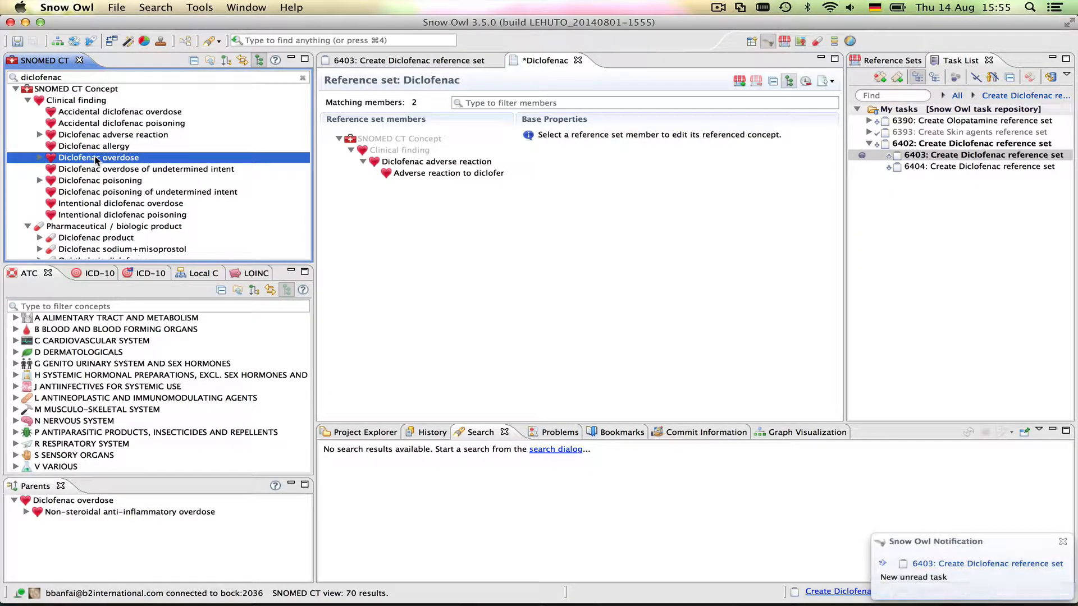
pyautogui.rightClick(136, 159)
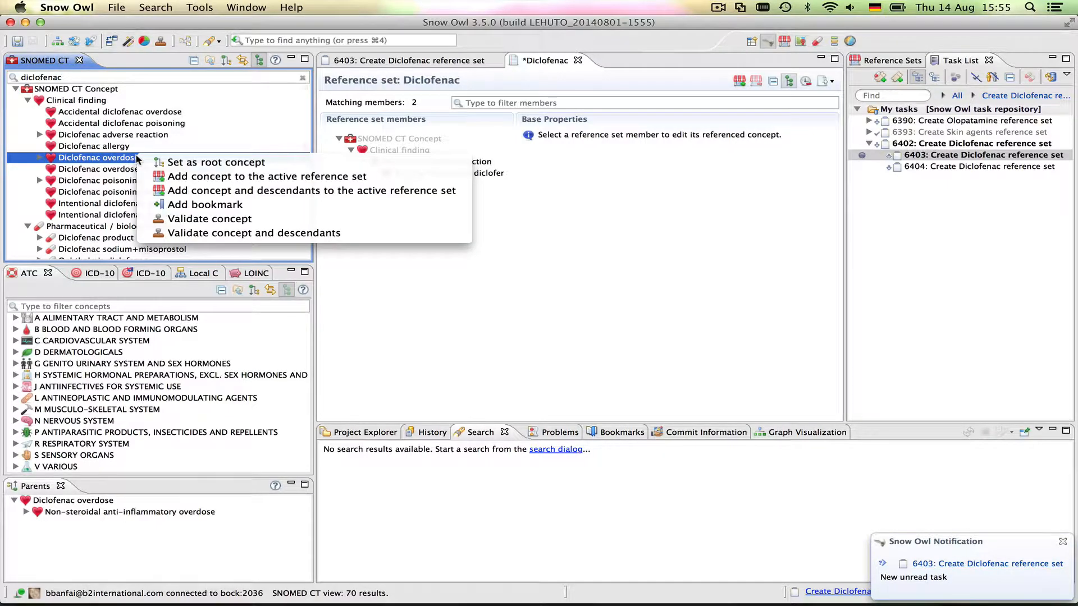
pyautogui.click(180, 193)
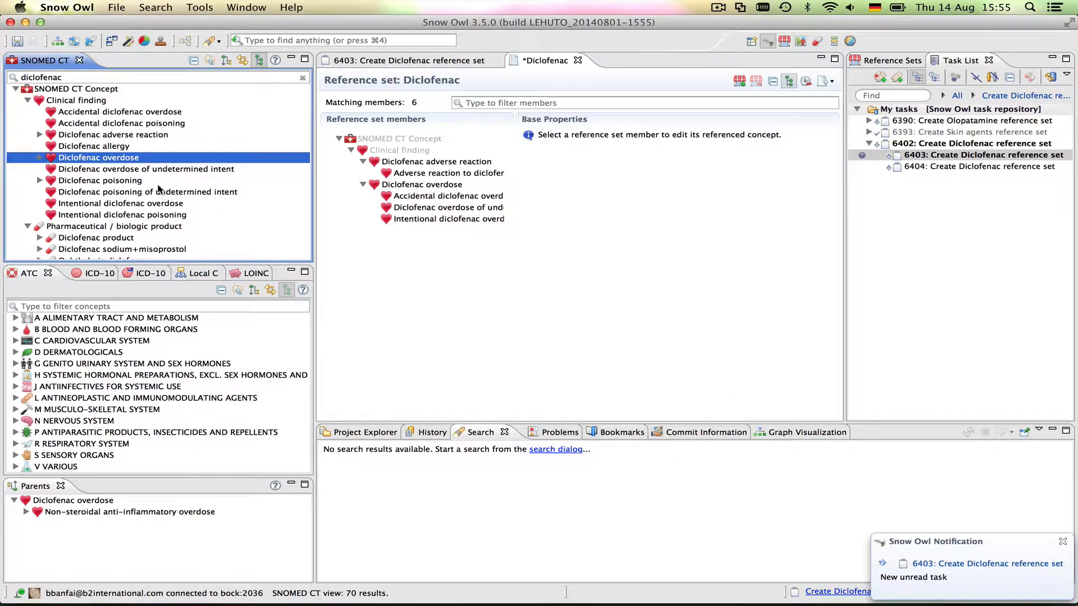
pyautogui.click(126, 181)
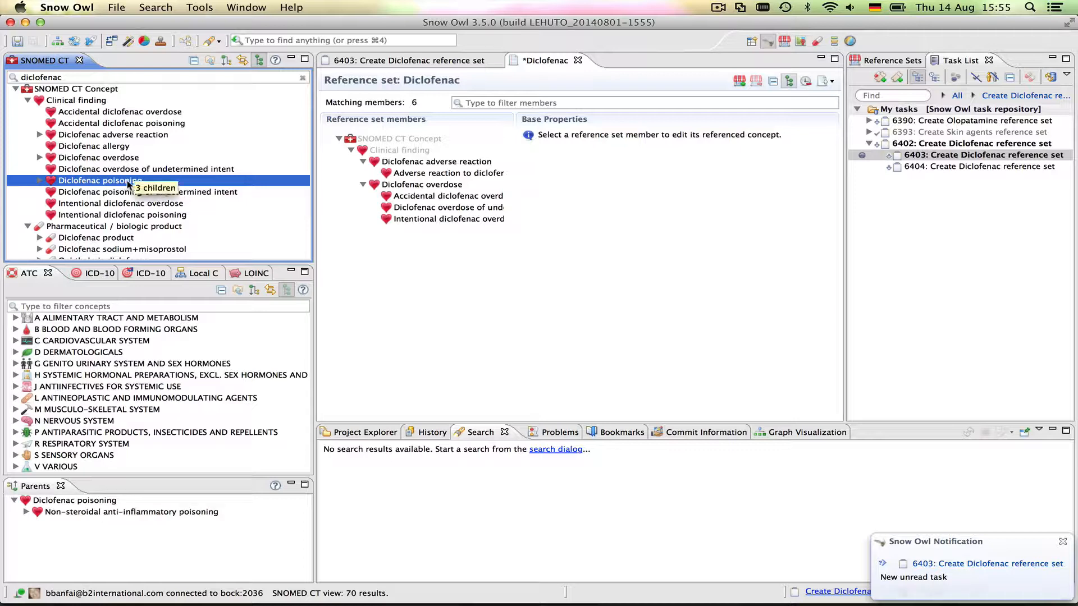
pyautogui.rightClick(147, 183)
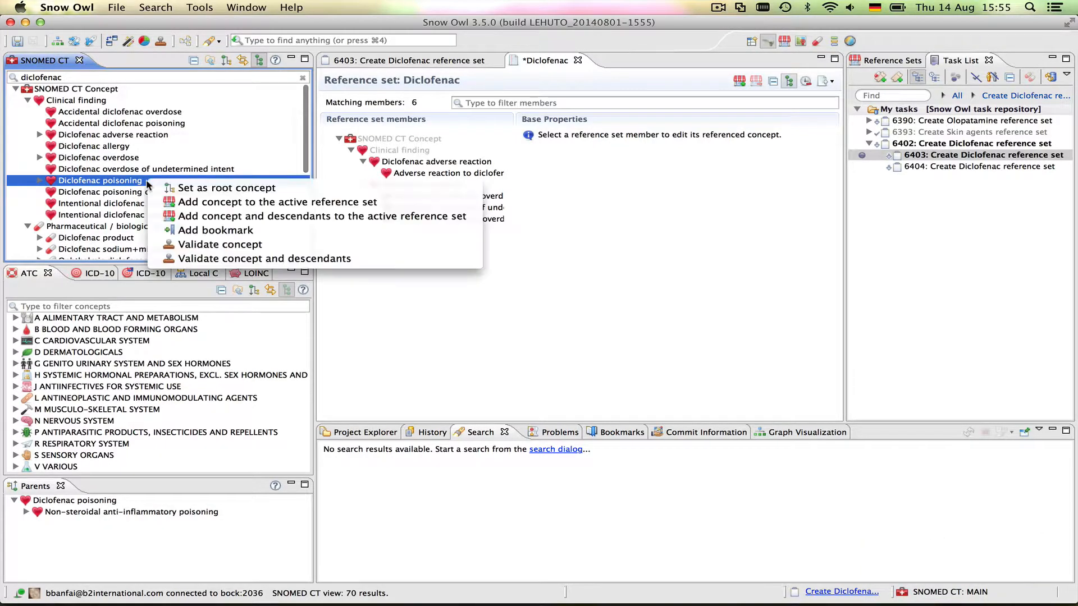
pyautogui.click(206, 222)
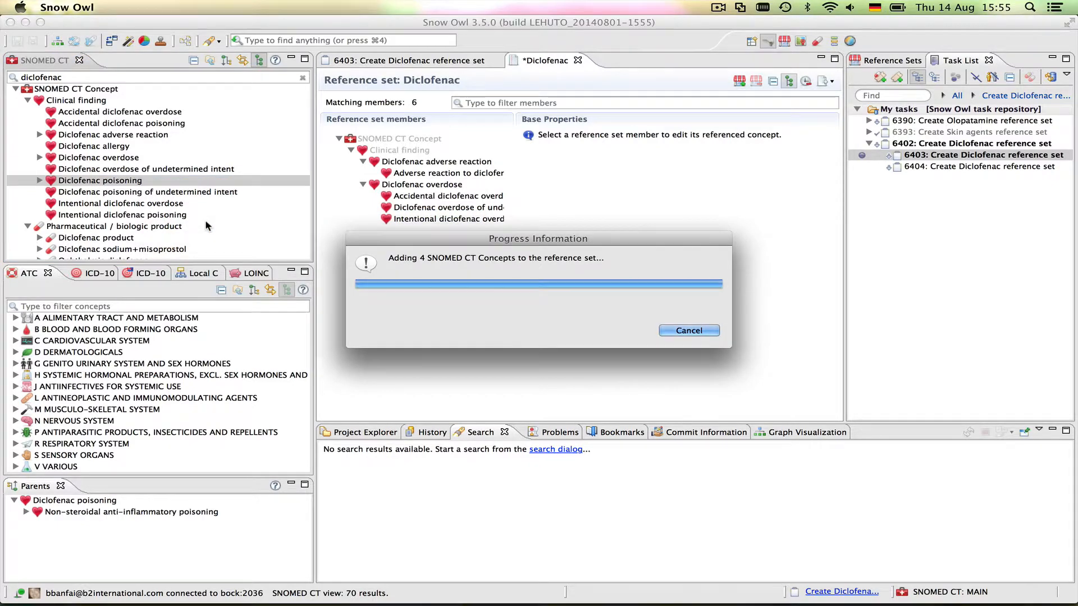
pyautogui.click(513, 120)
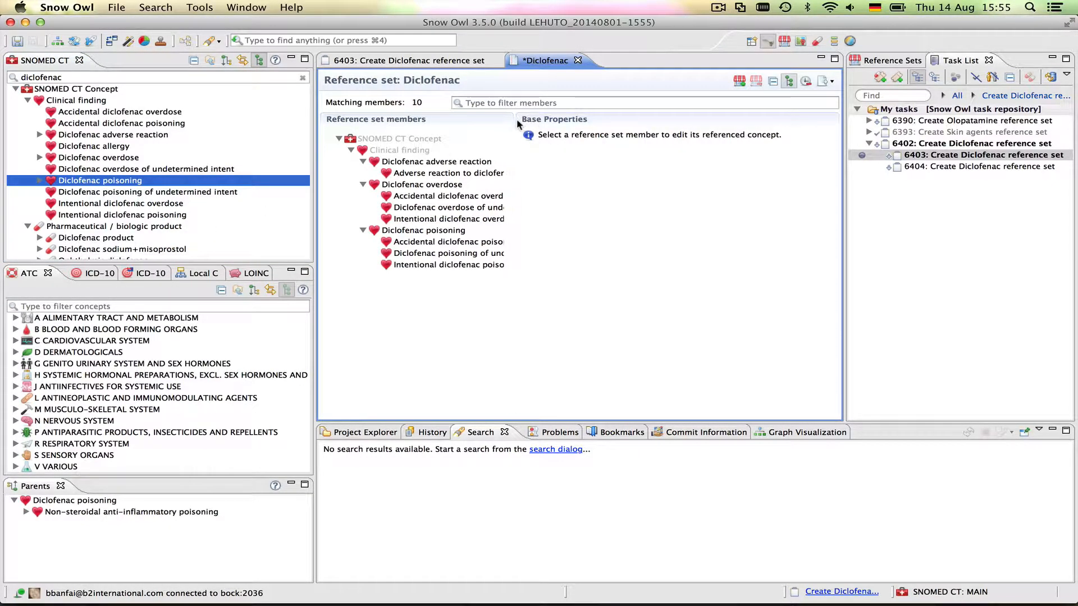
pyautogui.moveTo(516, 120); pyautogui.dragTo(598, 120)
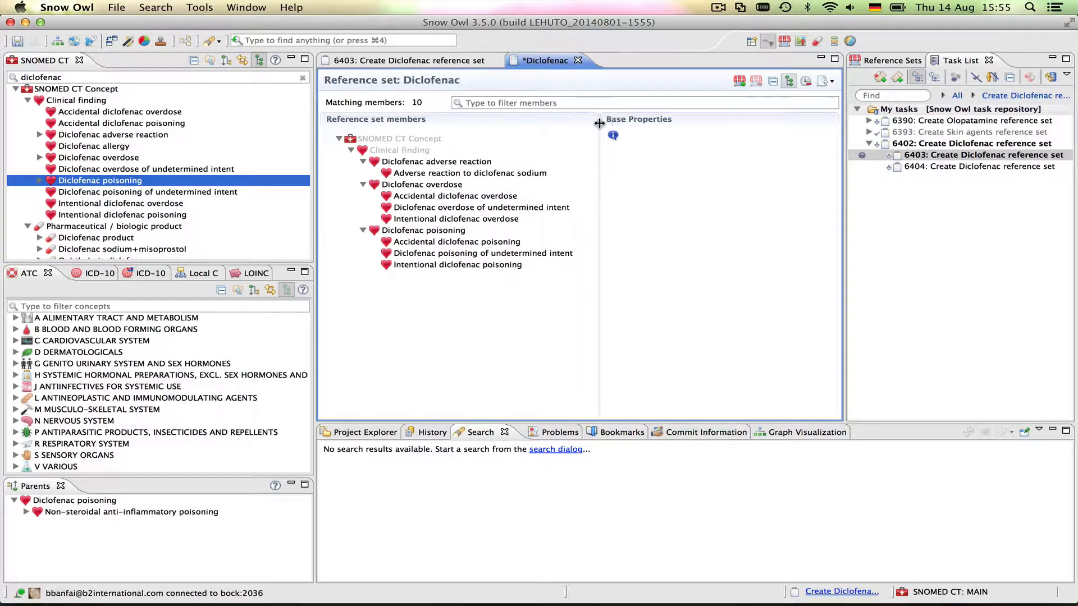
# Show the 10 Diclofenac members as a flat table and briefly maximize the editor to inspect them
pyautogui.click(791, 82)
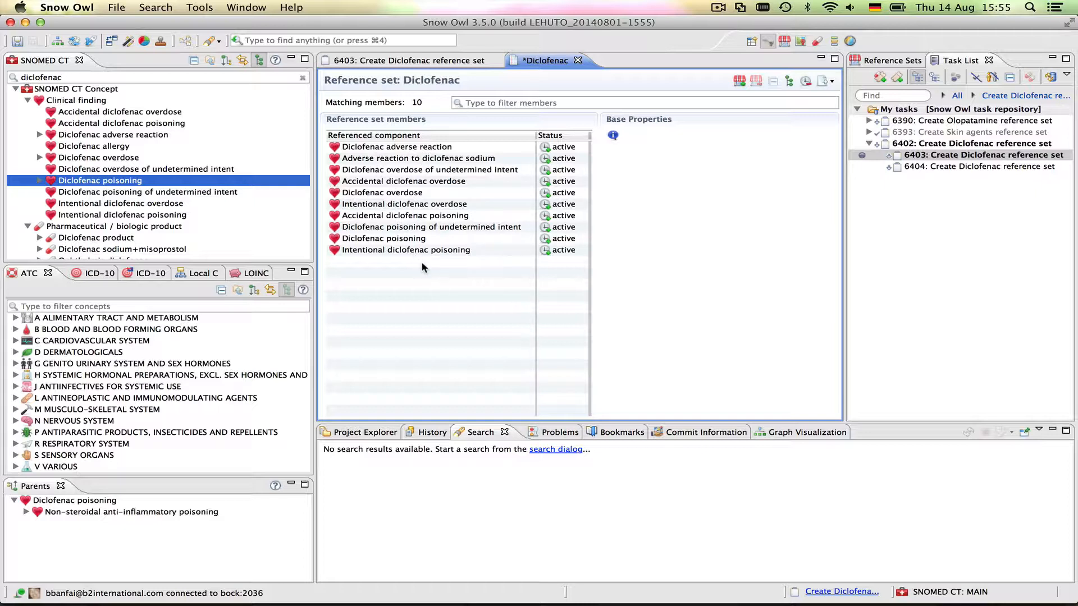
pyautogui.click(406, 196)
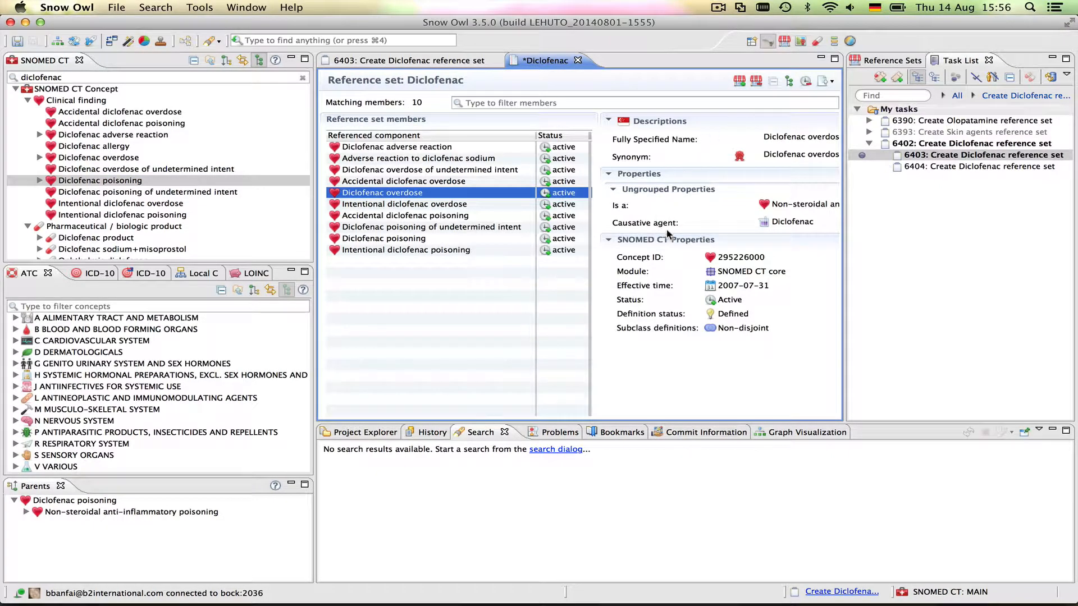
pyautogui.doubleClick(529, 65)
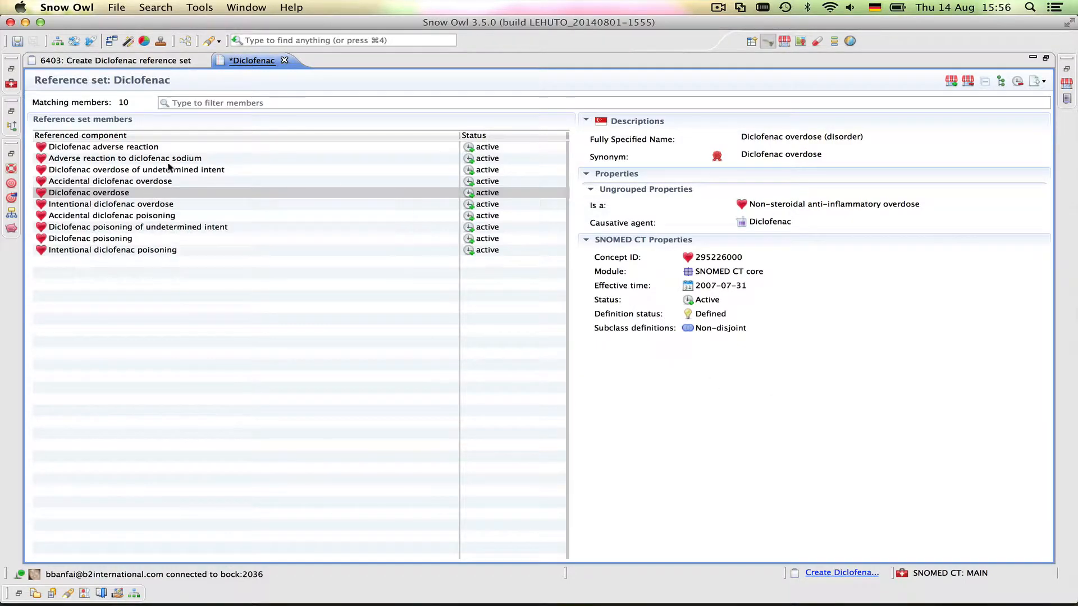
pyautogui.doubleClick(244, 60)
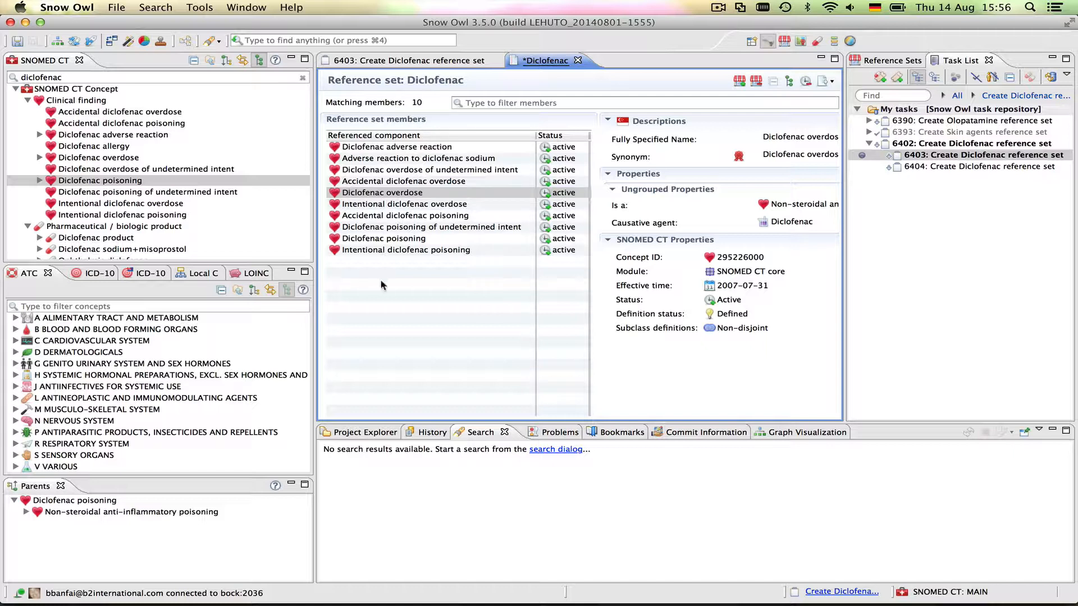
# Save the 10-member Diclofenac reference set and return to task 6403's details
pyautogui.click(18, 41)
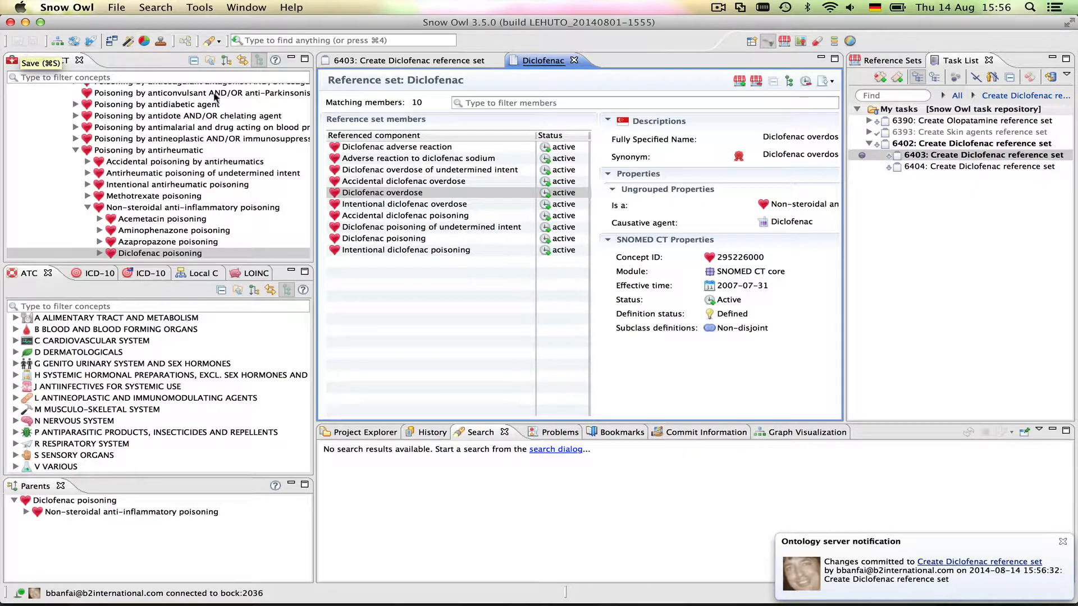
pyautogui.click(376, 63)
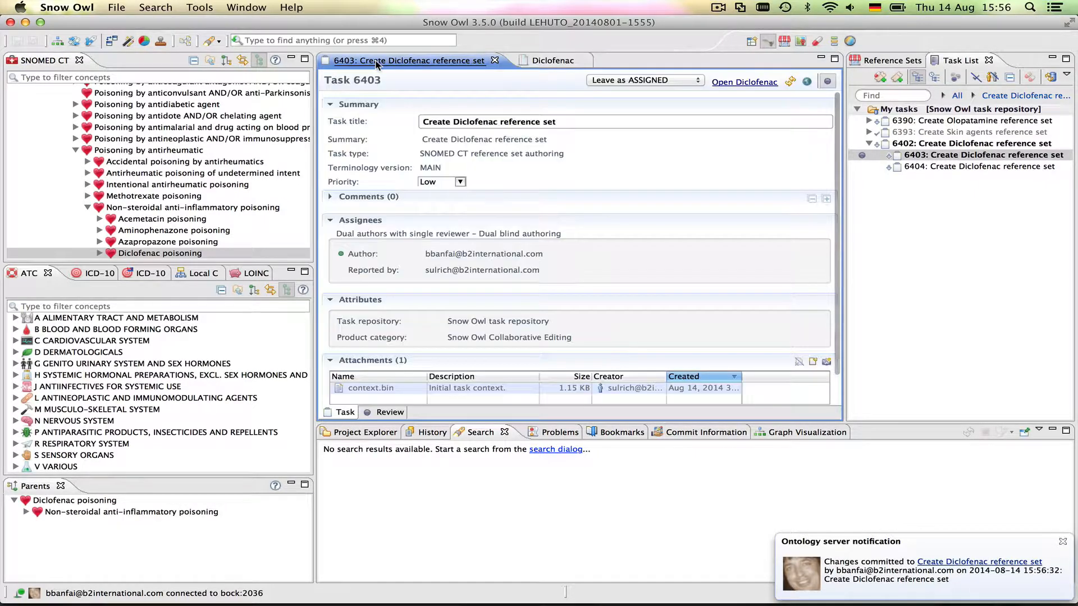
# Save task 6403 as Resolved FIXED, then bring up the second author's Snow Owl session
pyautogui.click(612, 83)
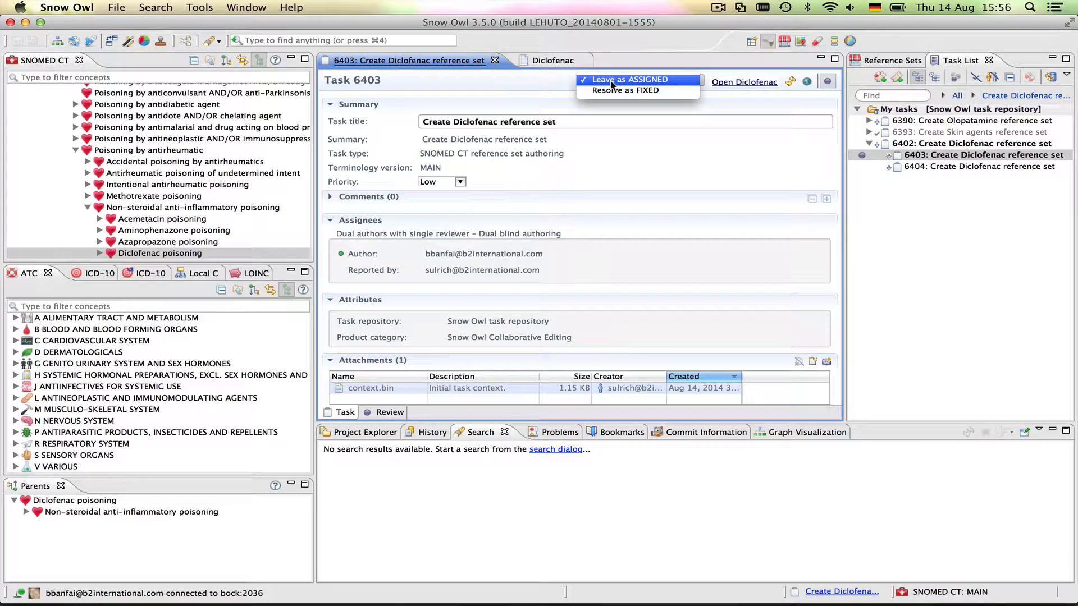
pyautogui.click(678, 93)
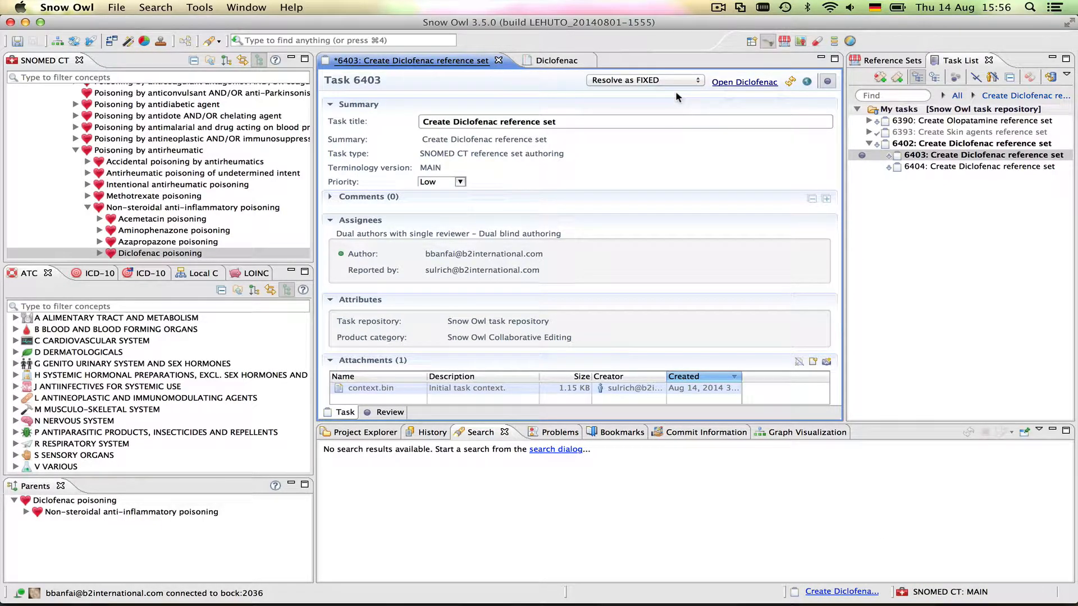
pyautogui.click(18, 41)
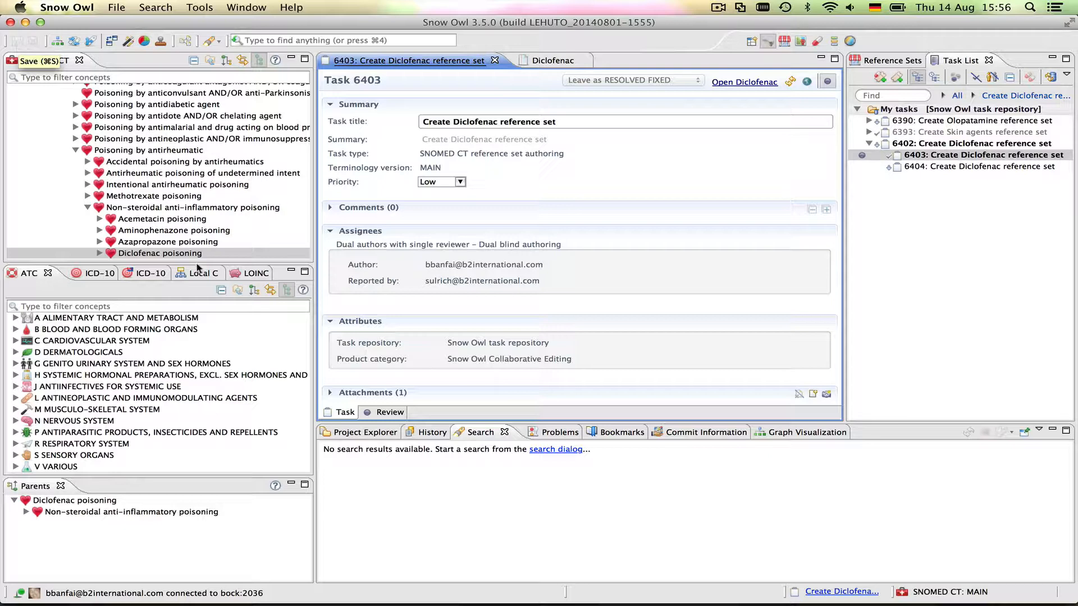
pyautogui.moveTo(797, 604)
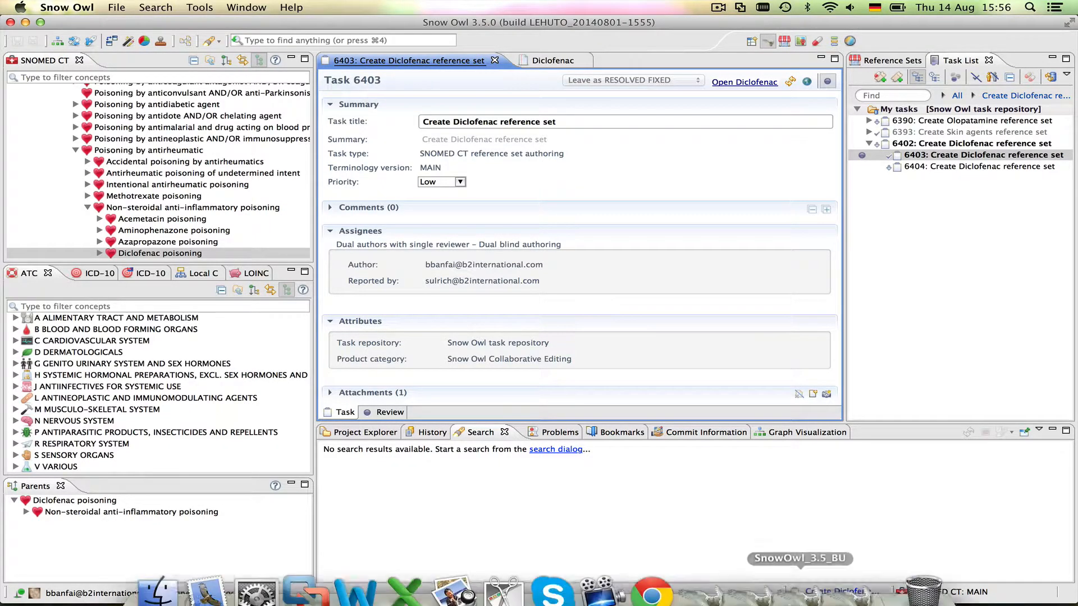
pyautogui.click(811, 592)
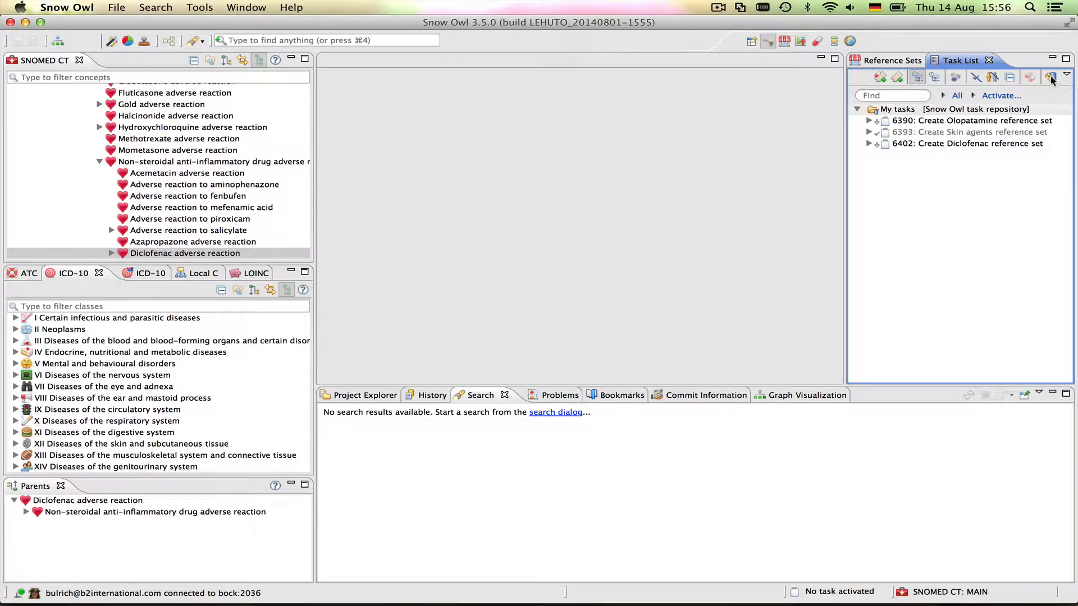
# Activate subtask 6404 under task 6402 and open its empty Diclofenac reference set
pyautogui.click(868, 144)
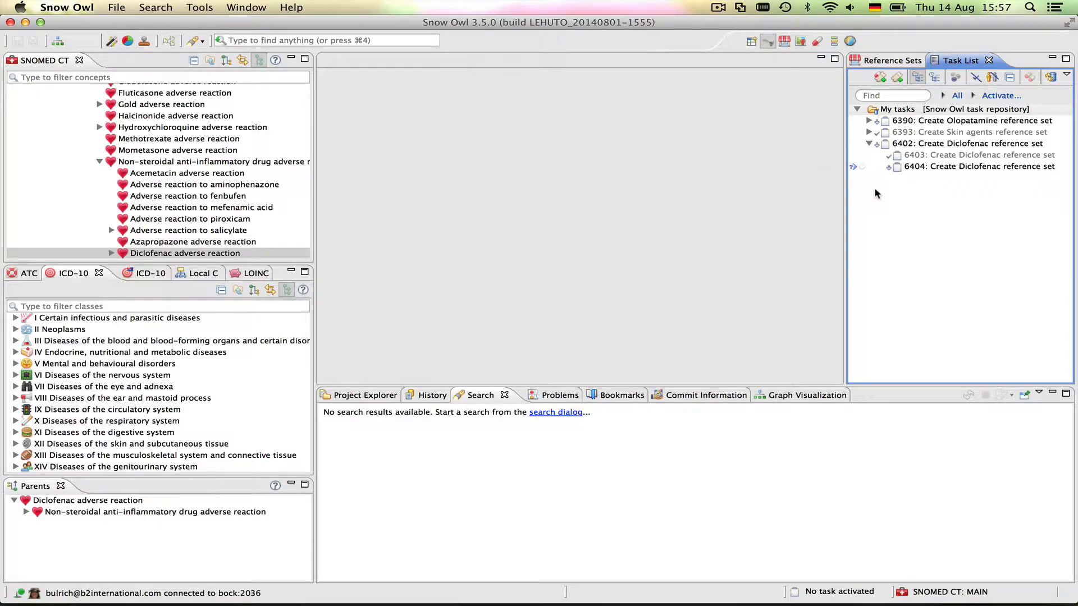
pyautogui.doubleClick(941, 168)
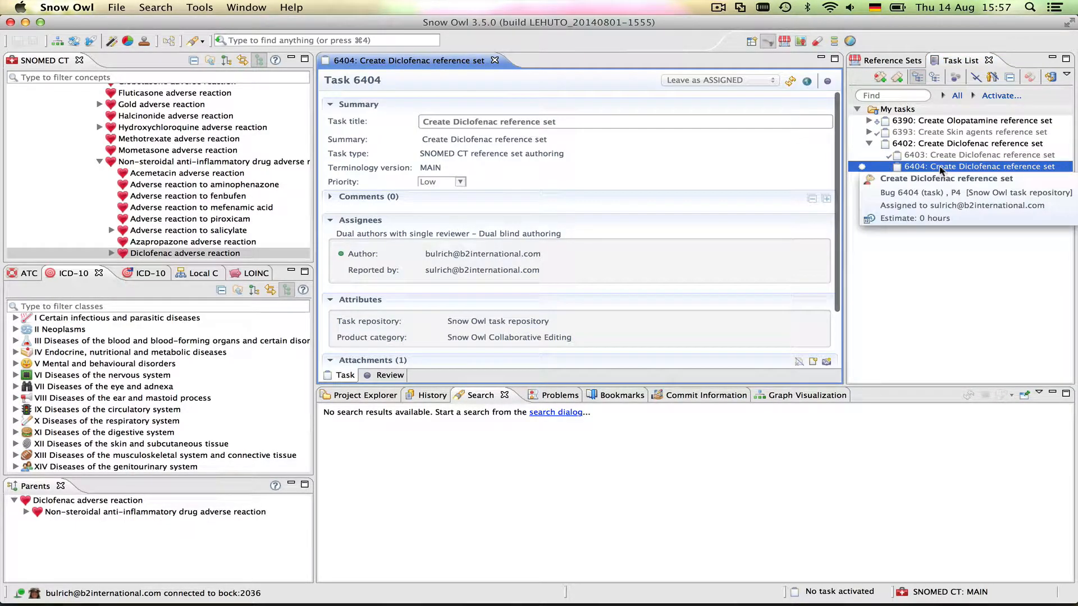
pyautogui.click(827, 82)
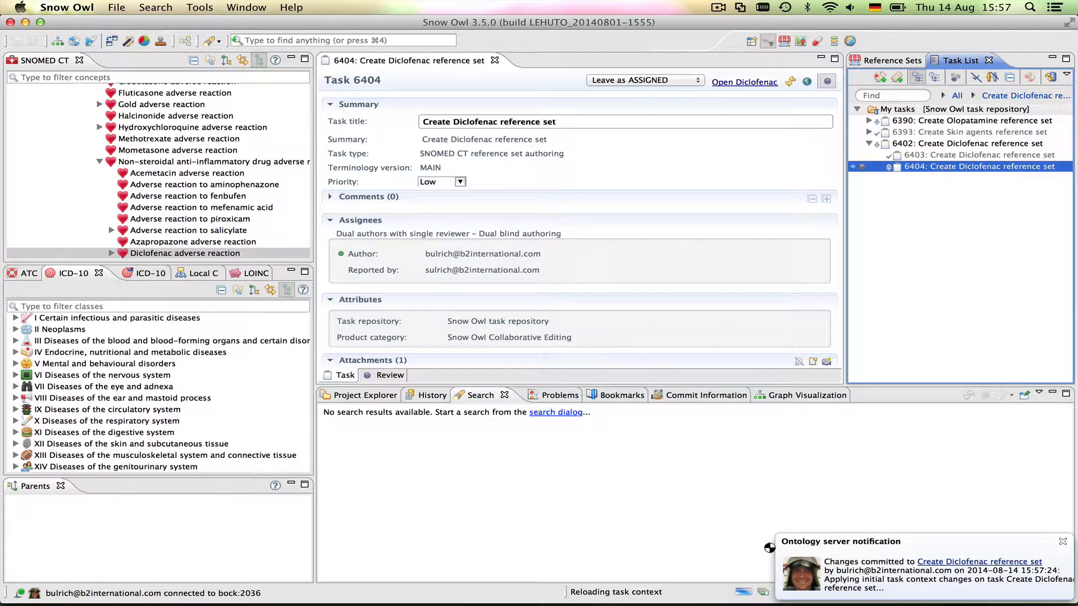
pyautogui.click(742, 84)
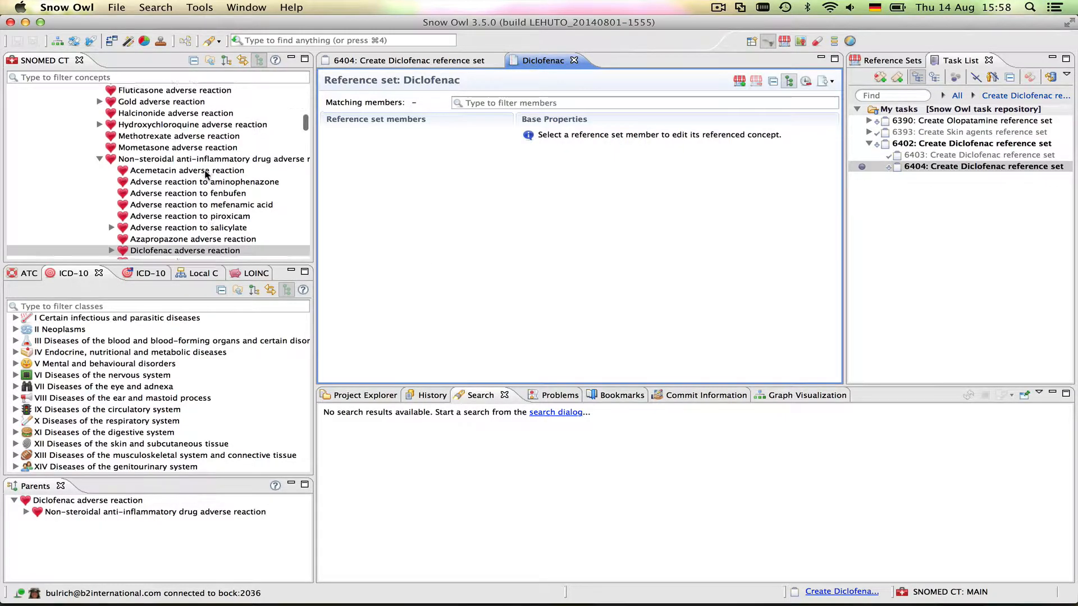
# Filter the SNOMED CT concept tree by 'diclofenac' and select Diclofenac adverse reaction
pyautogui.scroll(-3, 242, 176)
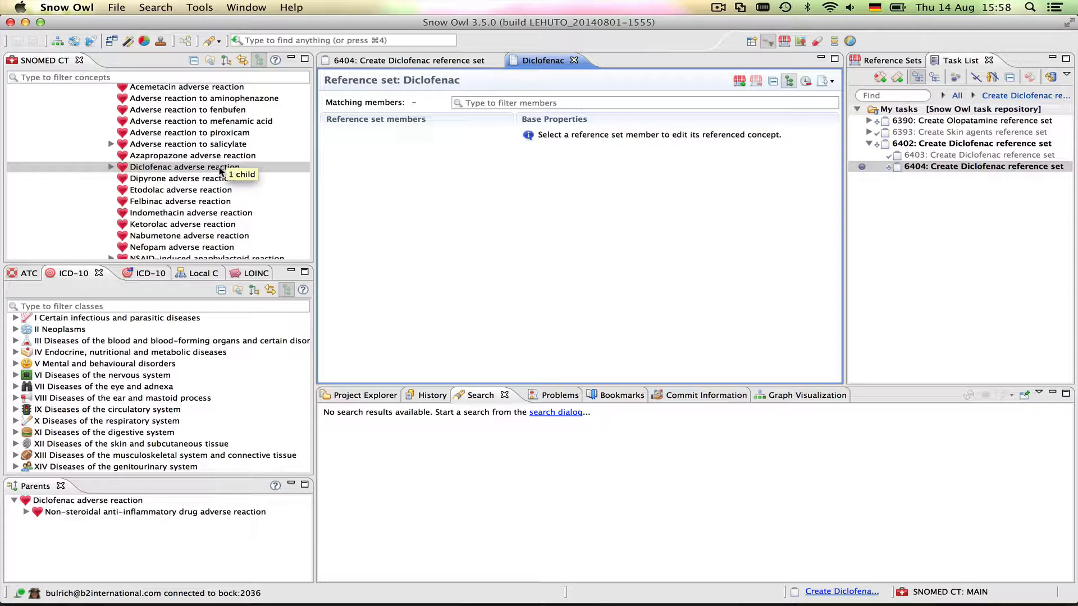
pyautogui.click(219, 167)
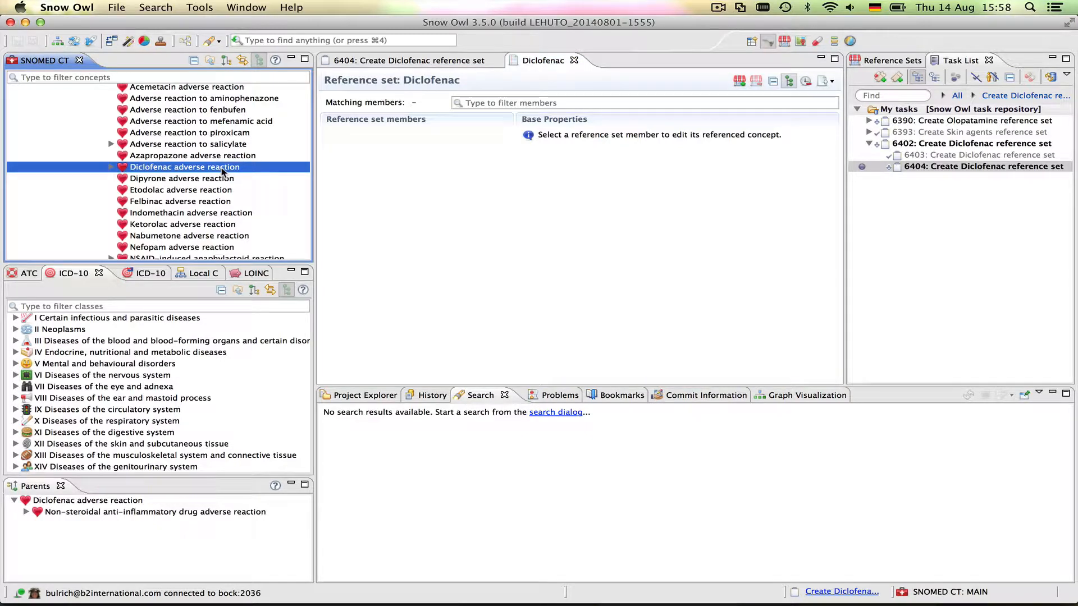
pyautogui.scroll(10, 222, 171)
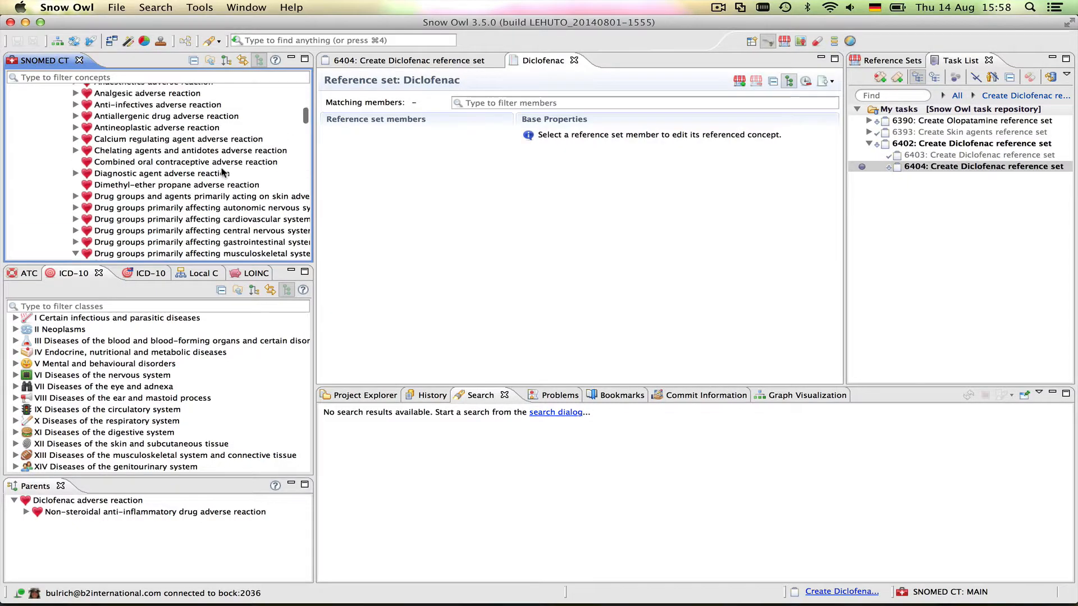
pyautogui.click(67, 79)
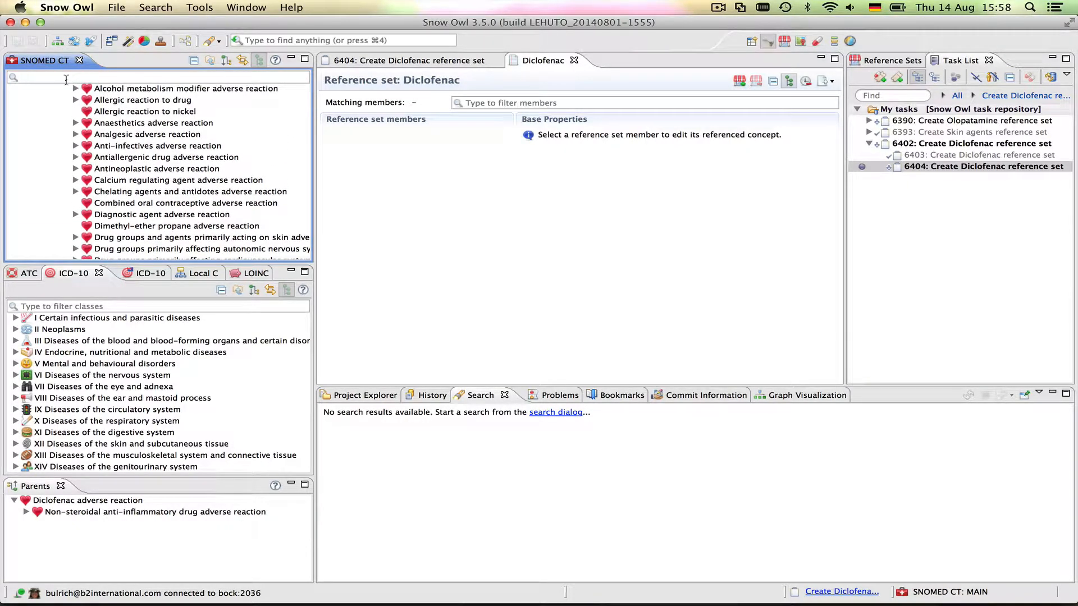
pyautogui.write('dicloe')
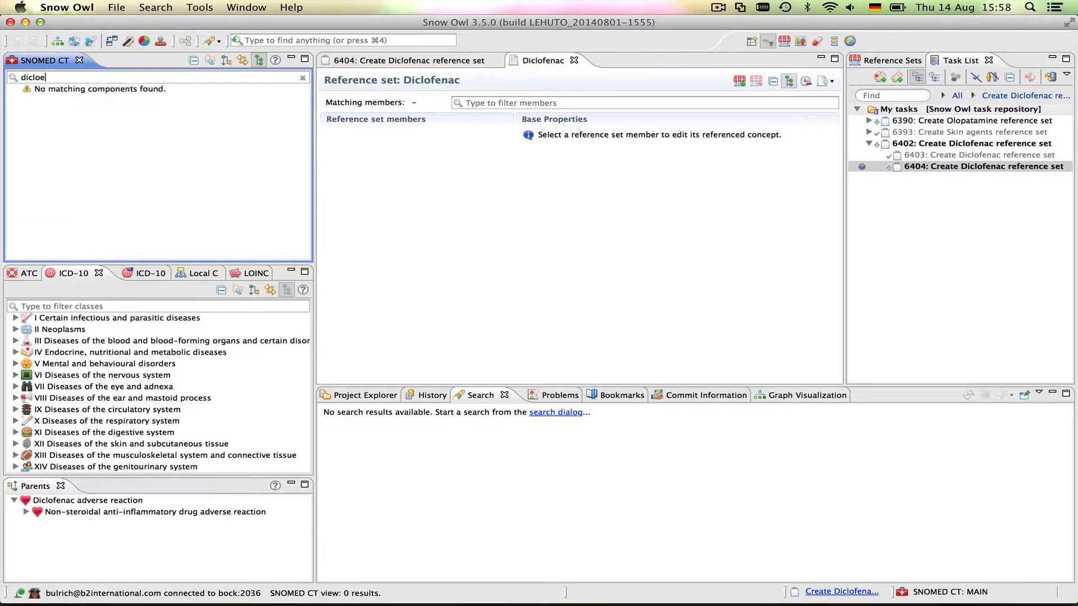
pyautogui.write('f')
pyautogui.press('BackSpace')
pyautogui.press('BackSpace')
pyautogui.write('fenac')
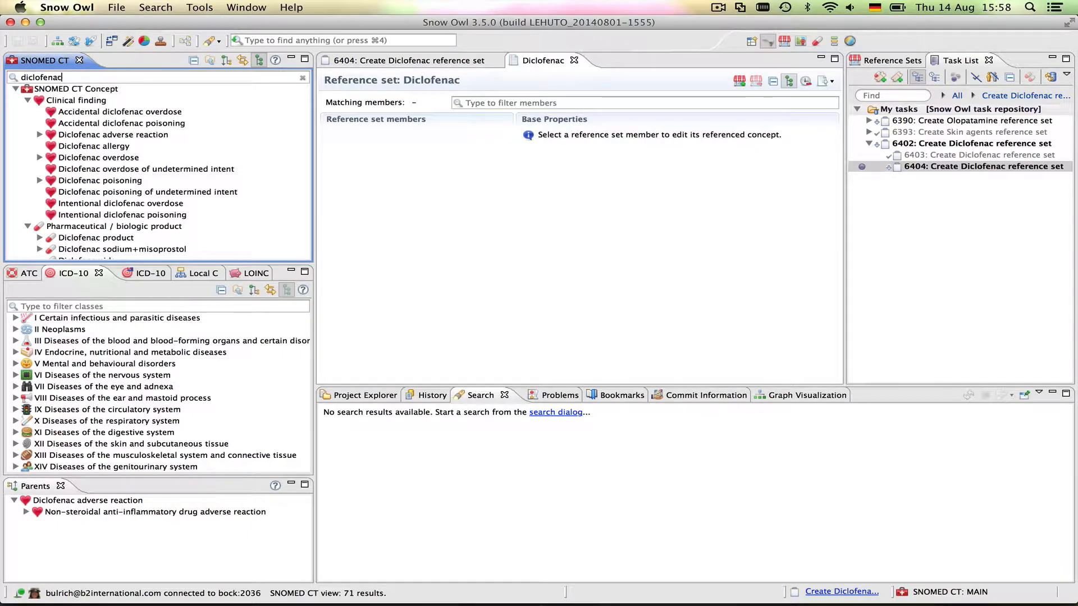
pyautogui.click(96, 135)
# Add Diclofenac adverse reaction with its descendants to the set, shown as a widened flat table
pyautogui.rightClick(96, 135)
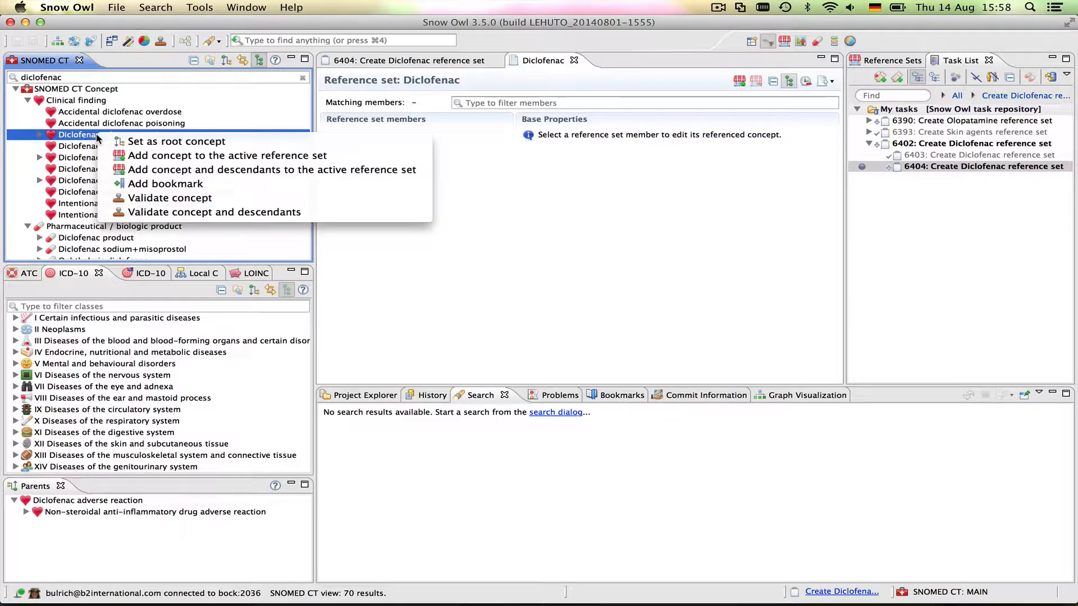
pyautogui.click(139, 172)
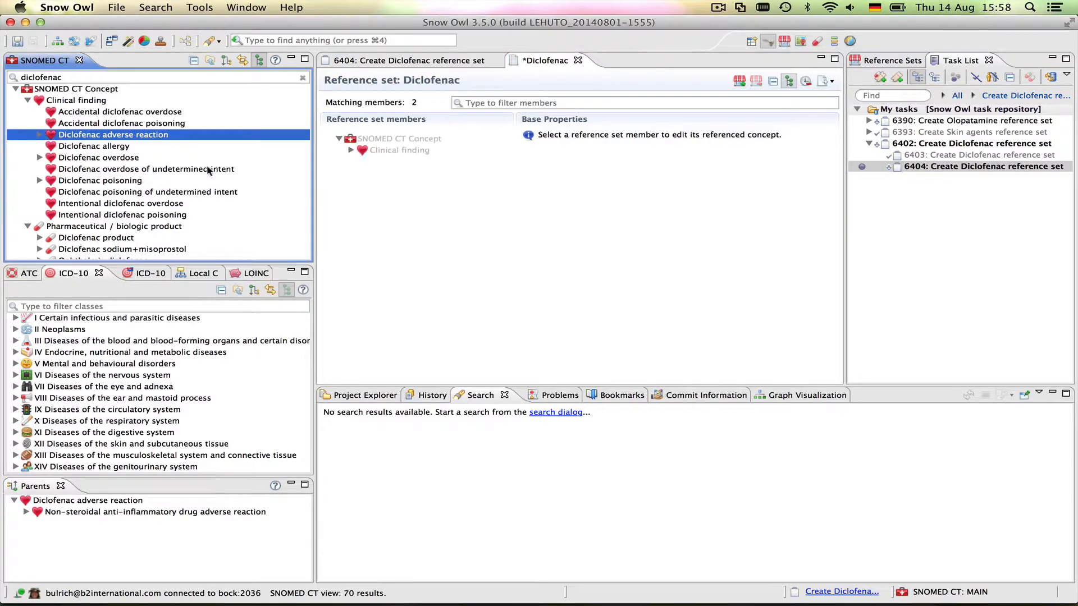
pyautogui.click(791, 82)
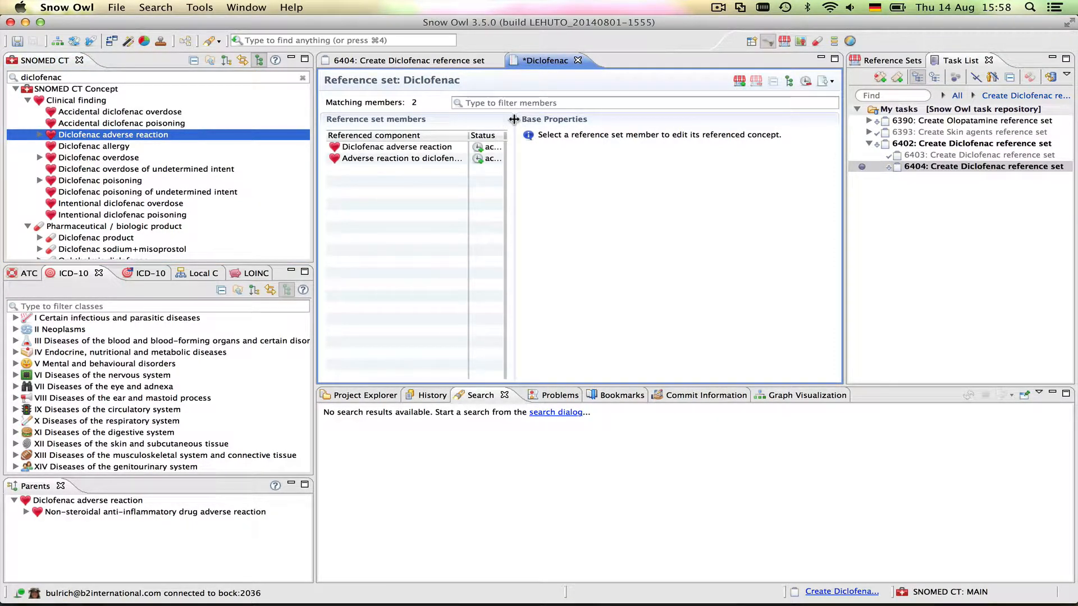
pyautogui.moveTo(513, 119); pyautogui.dragTo(650, 123)
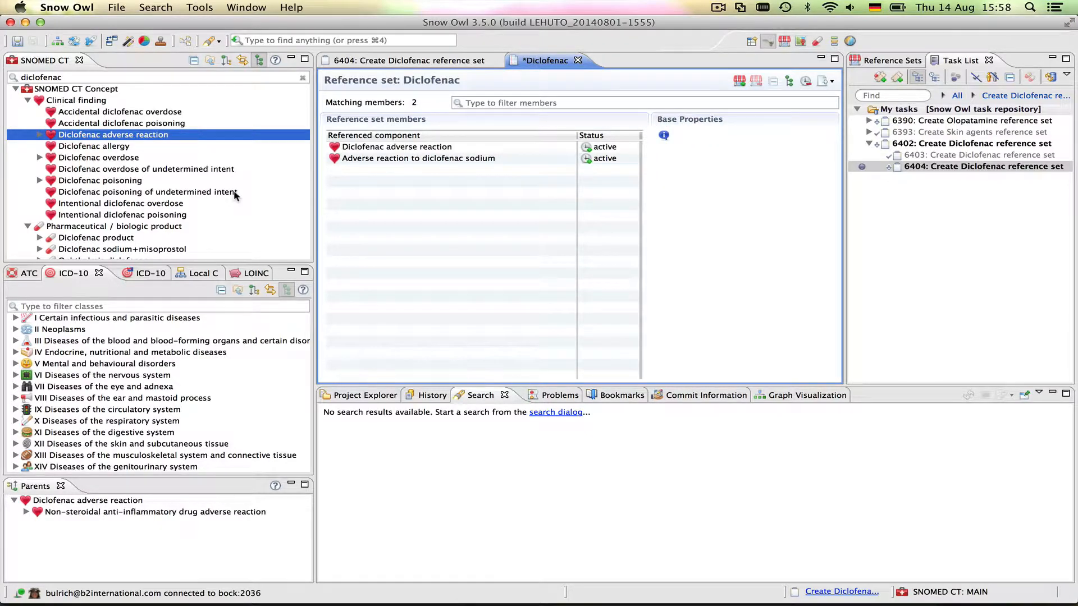
pyautogui.scroll(-2, 234, 192)
# Add Diclofenac potassium with descendants and save the 6-member reference set
pyautogui.click(38, 215)
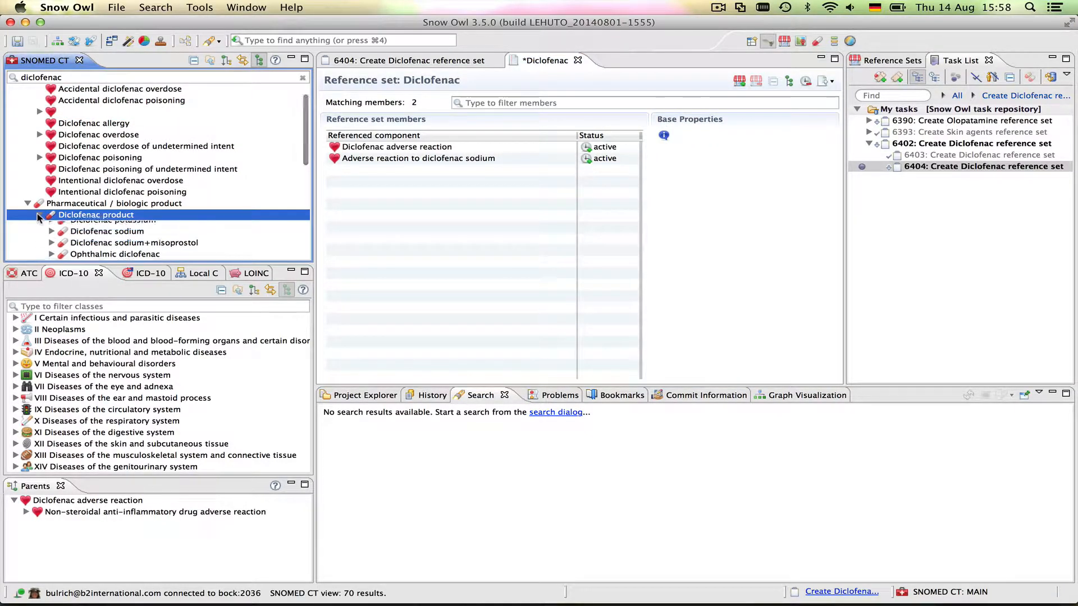
pyautogui.click(105, 227)
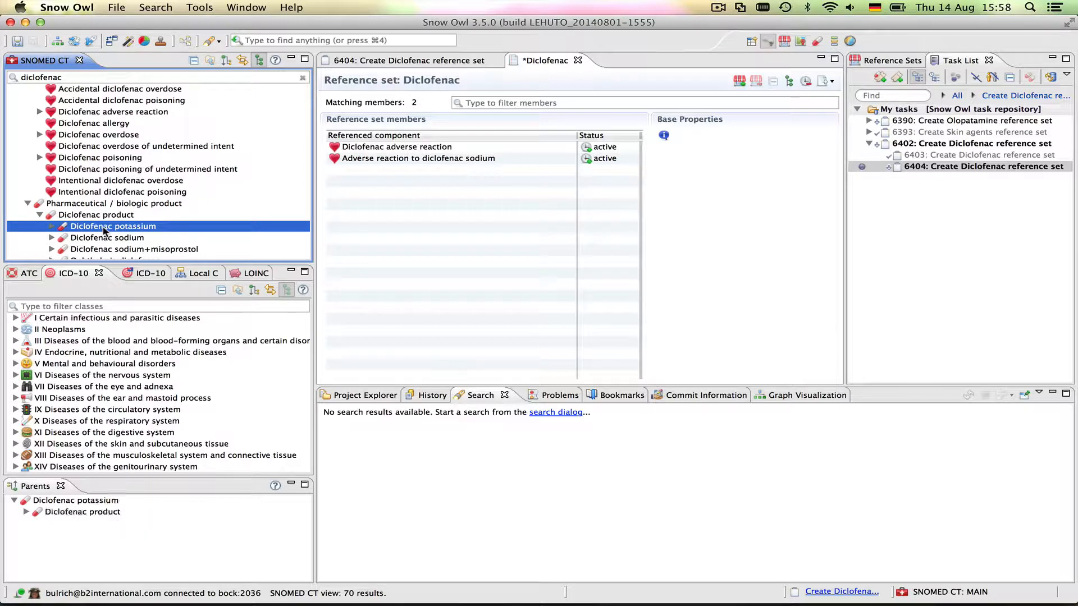
pyautogui.rightClick(105, 229)
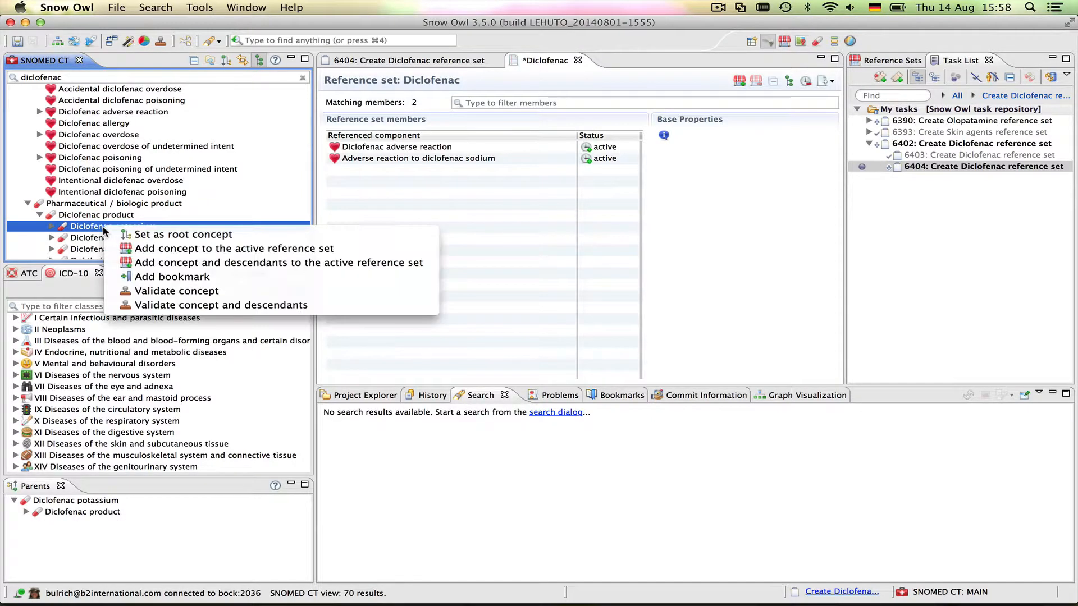
pyautogui.click(160, 263)
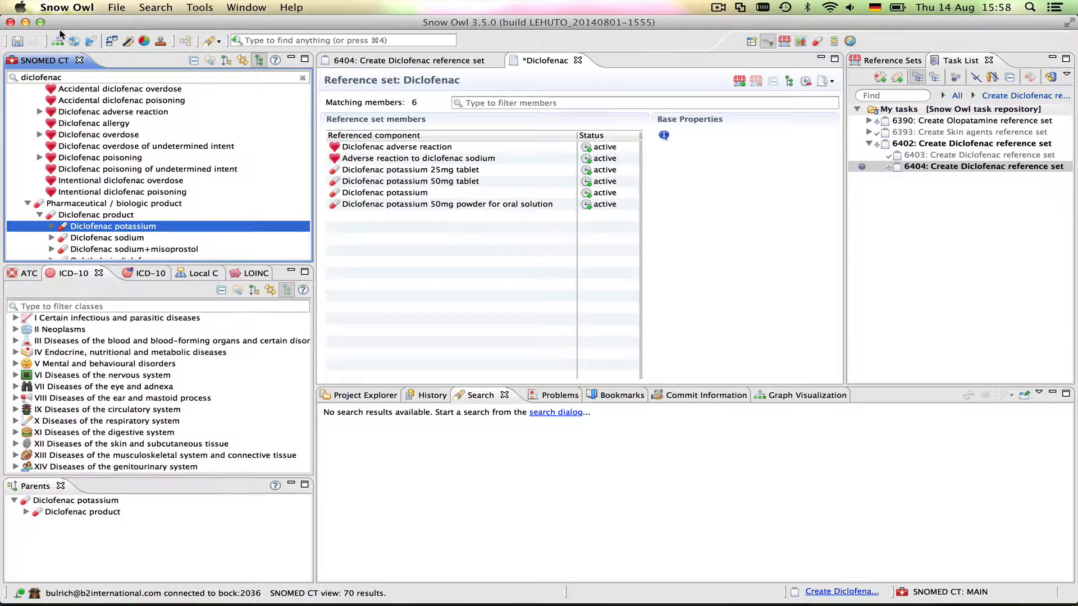
pyautogui.click(18, 42)
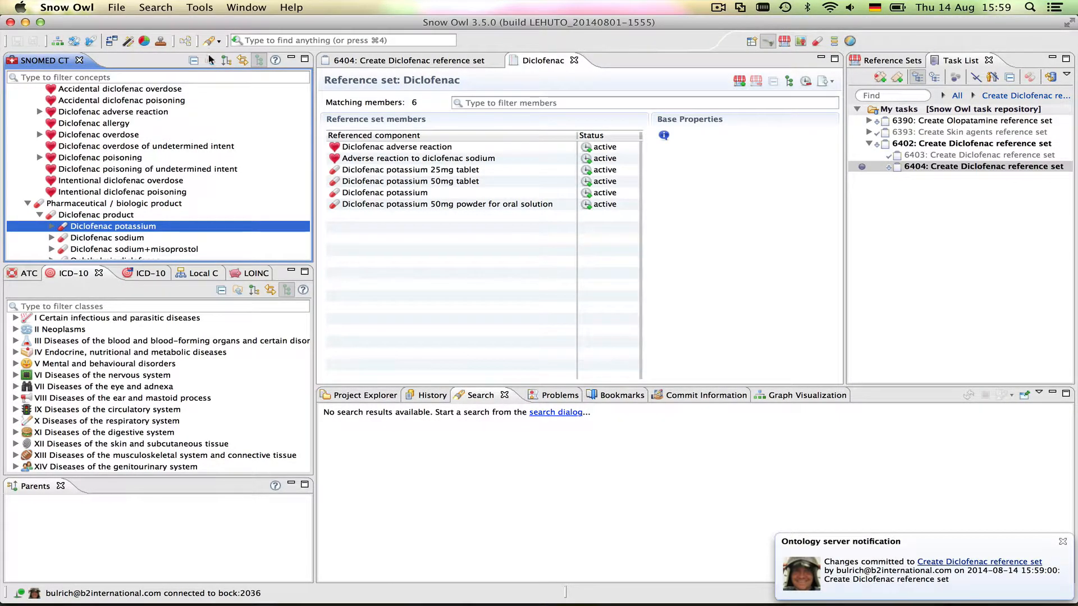
pyautogui.click(360, 61)
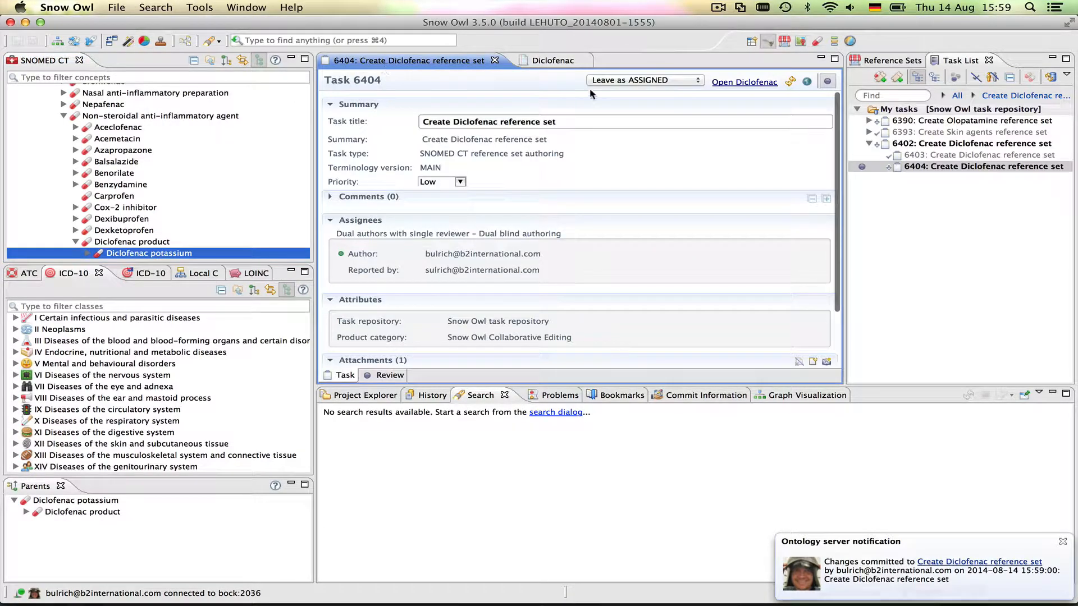
# Set task 6404's status to Resolve as FIXED and save it
pyautogui.click(621, 80)
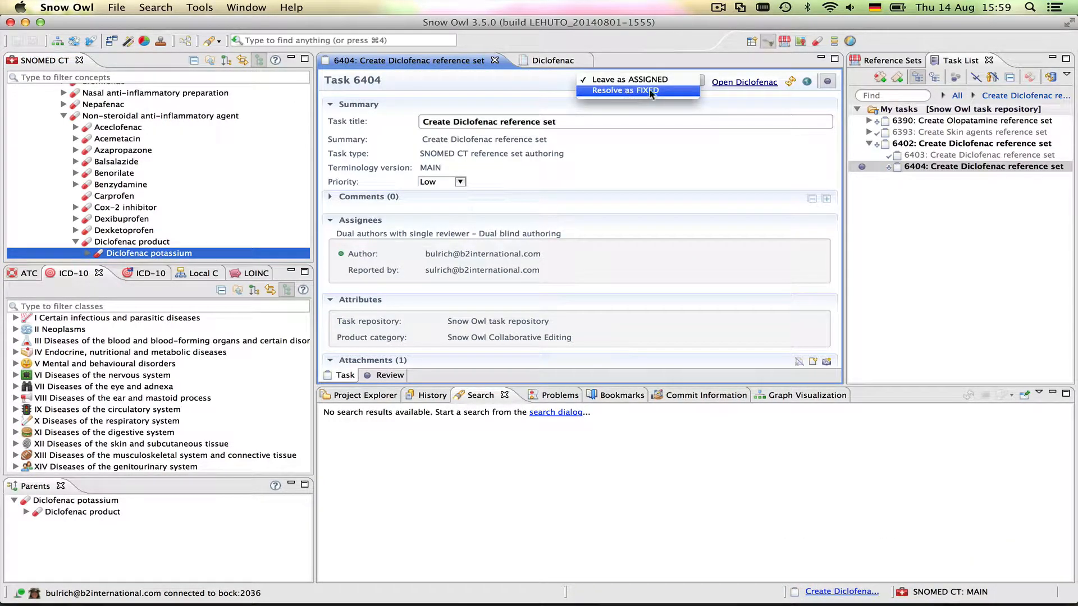
pyautogui.click(672, 91)
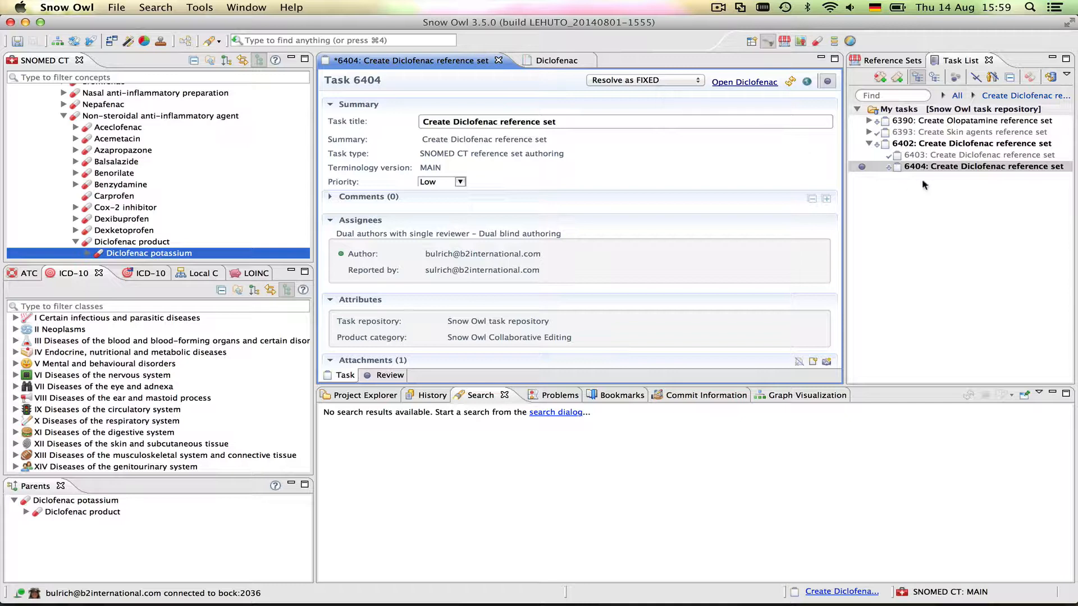
pyautogui.click(19, 42)
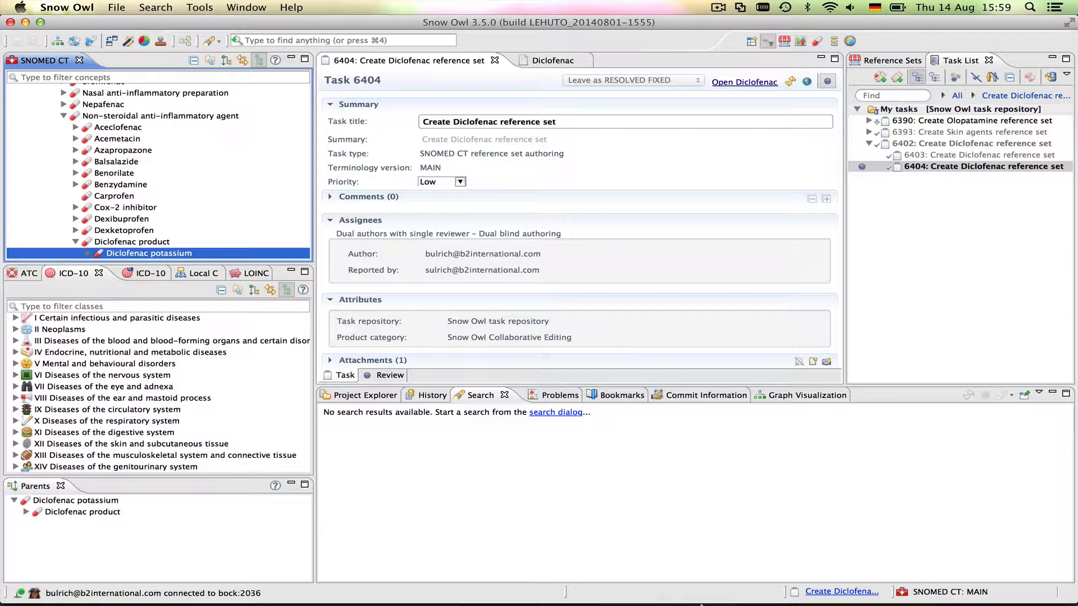
pyautogui.moveTo(667, 596)
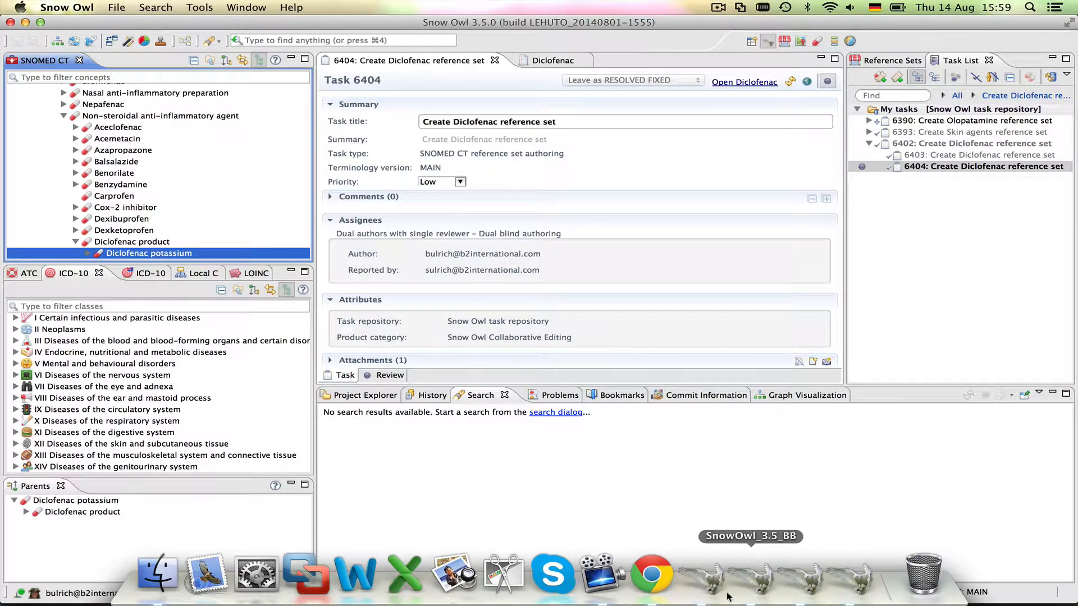
# In the reviewer's session, expand parent task 6402 and select it to show subtasks 6403 and 6404
pyautogui.click(858, 589)
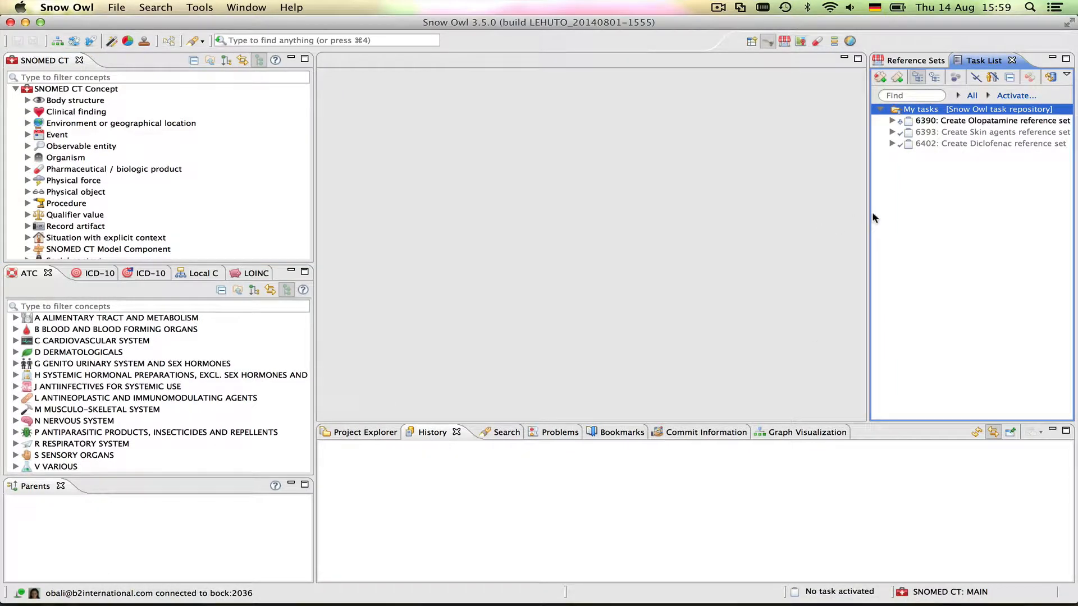
pyautogui.click(892, 145)
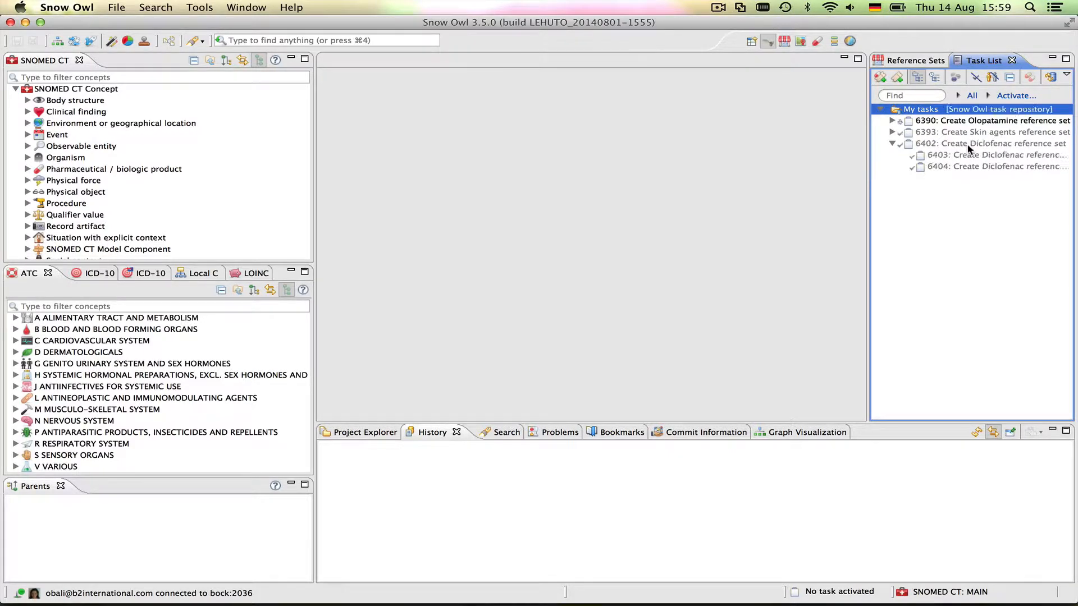
pyautogui.moveTo(968, 147)
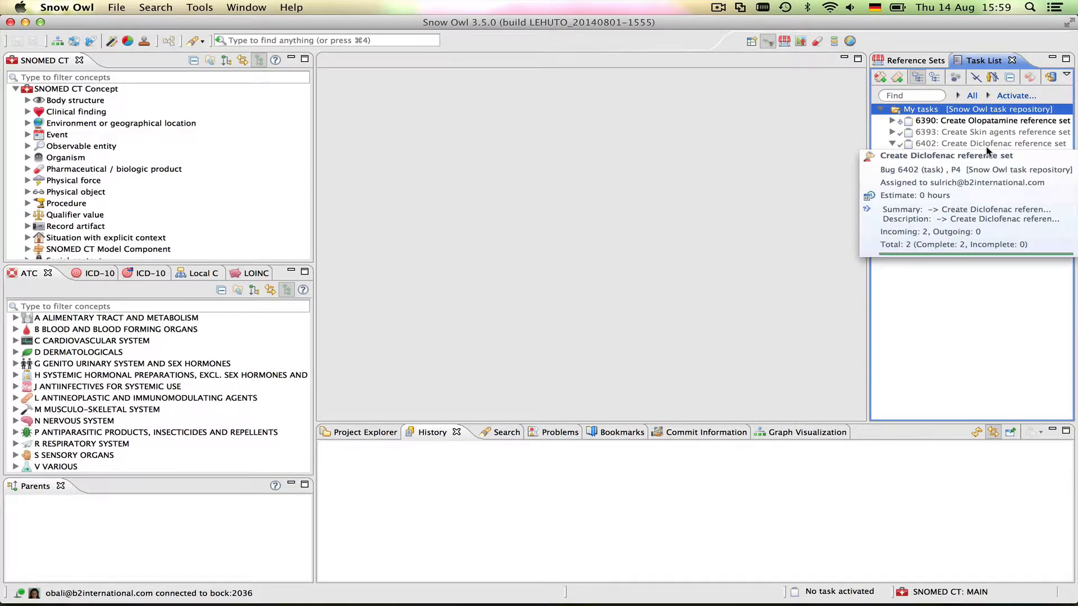
pyautogui.click(975, 144)
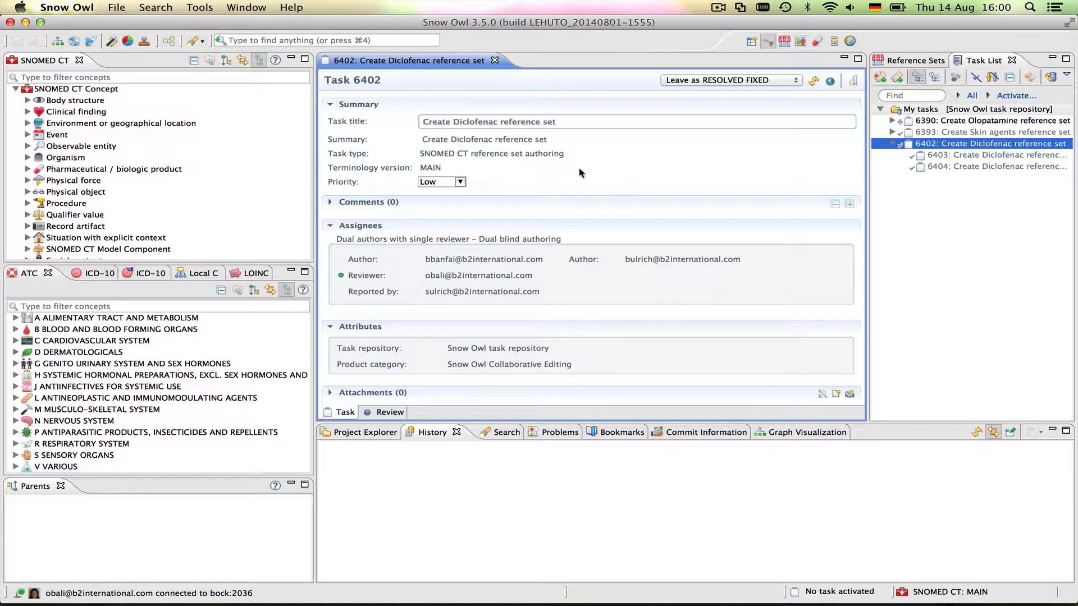
# Open task 6402's review page and maximize it to compare both authors' Diclofenac members
pyautogui.click(391, 413)
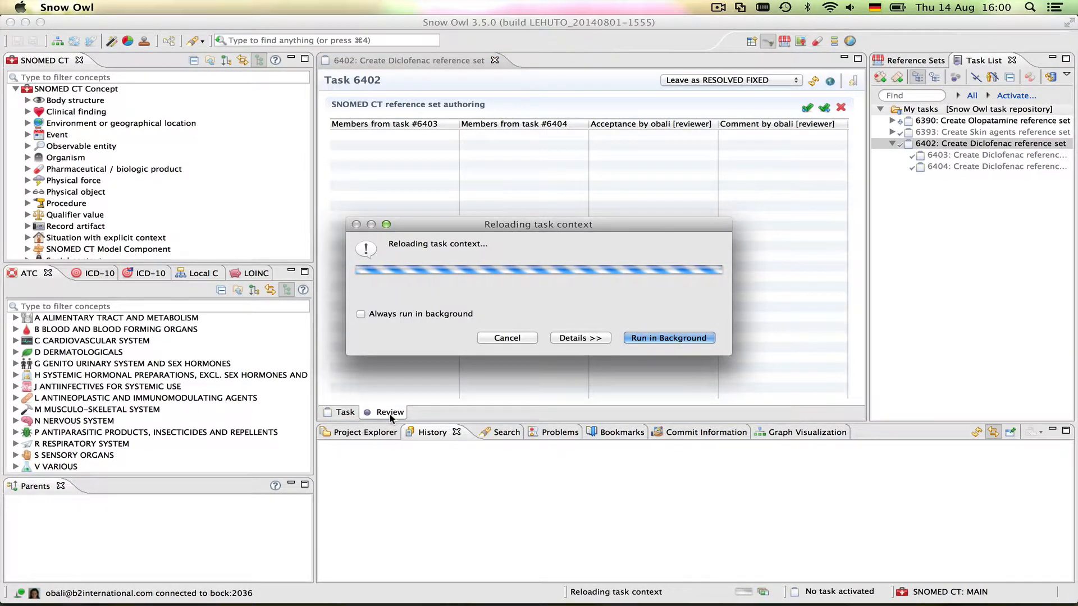
pyautogui.doubleClick(410, 61)
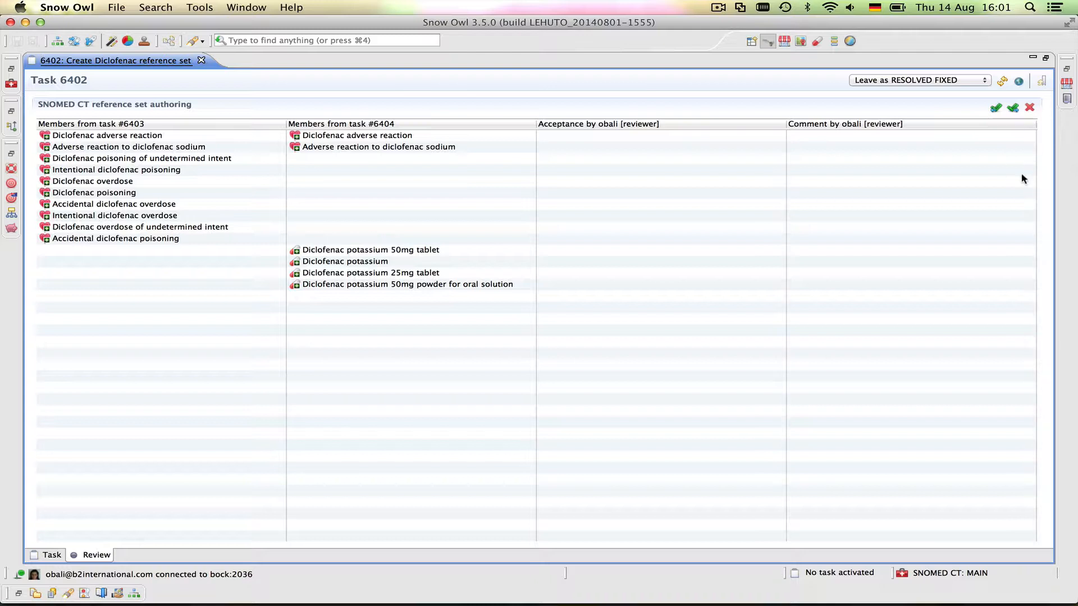
# Reset to deny all, accept the three diclofenac overdose/poisoning members, then accept all first-author members
pyautogui.click(996, 109)
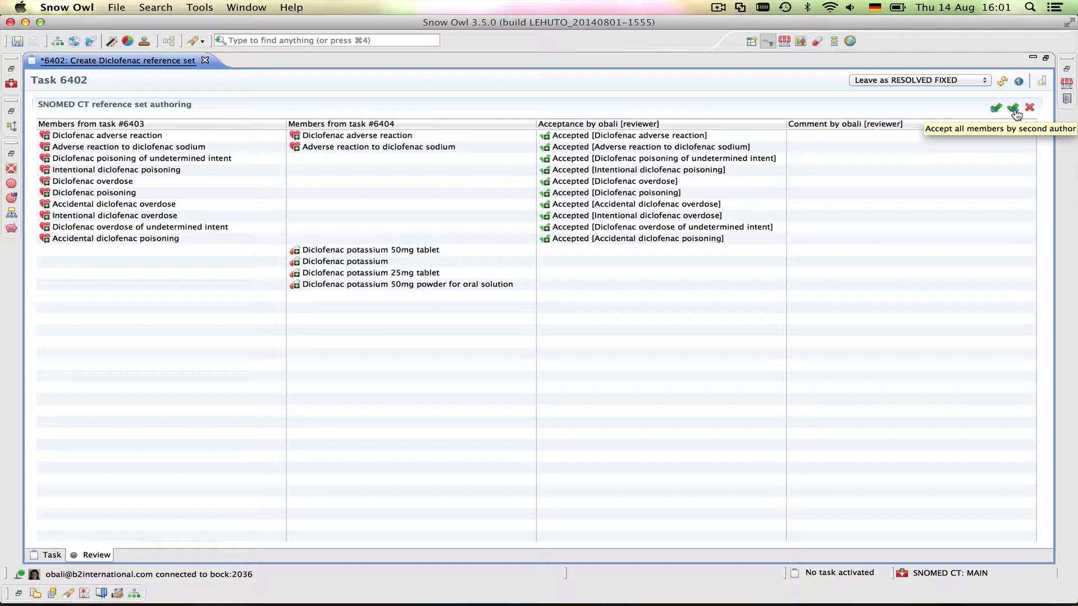
pyautogui.click(1015, 112)
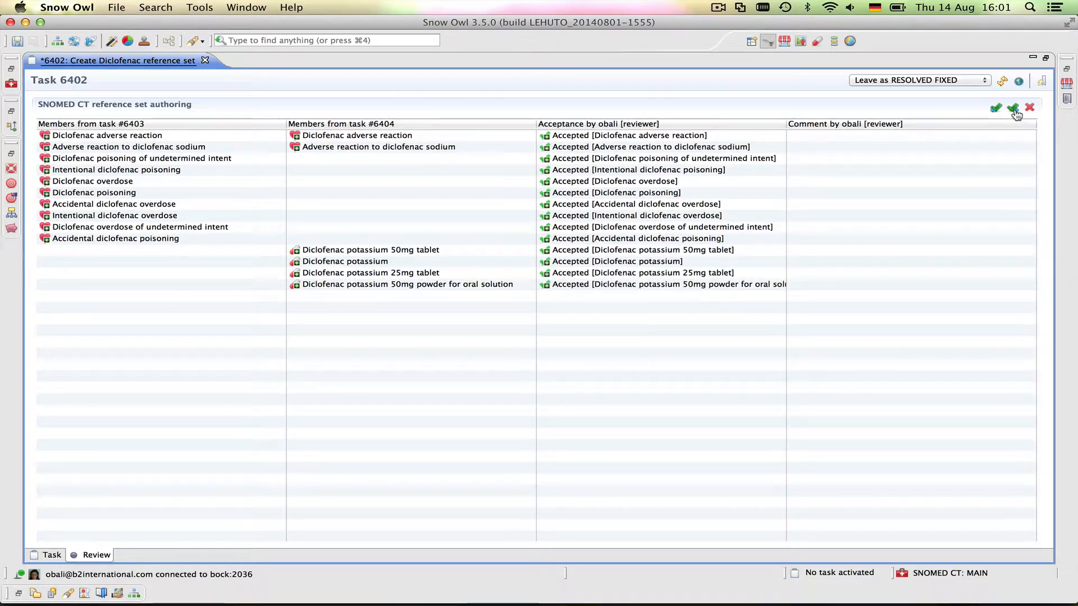
pyautogui.click(1032, 109)
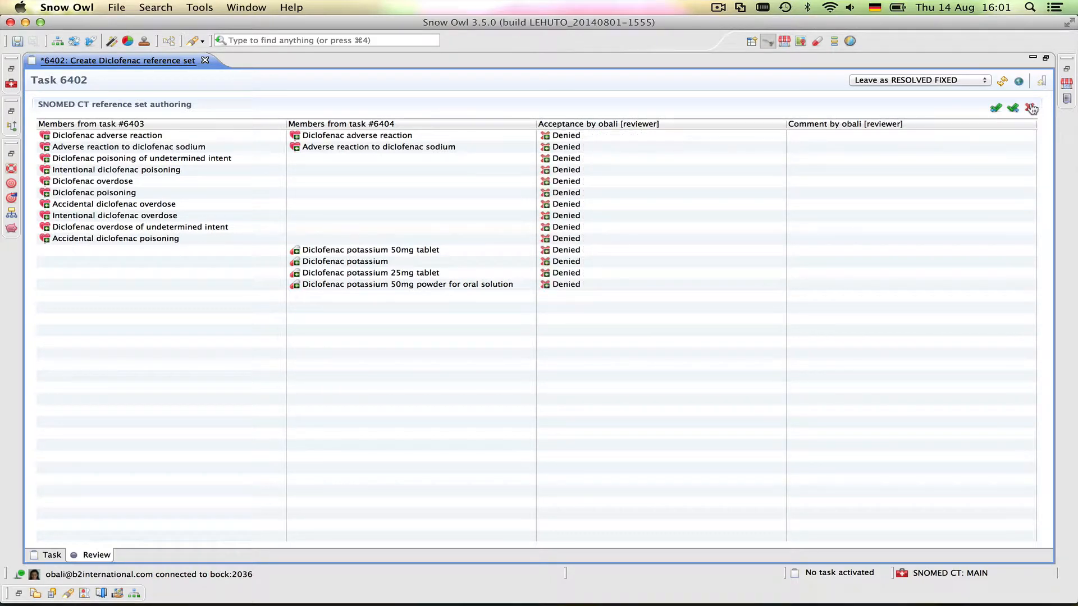
pyautogui.click(579, 219)
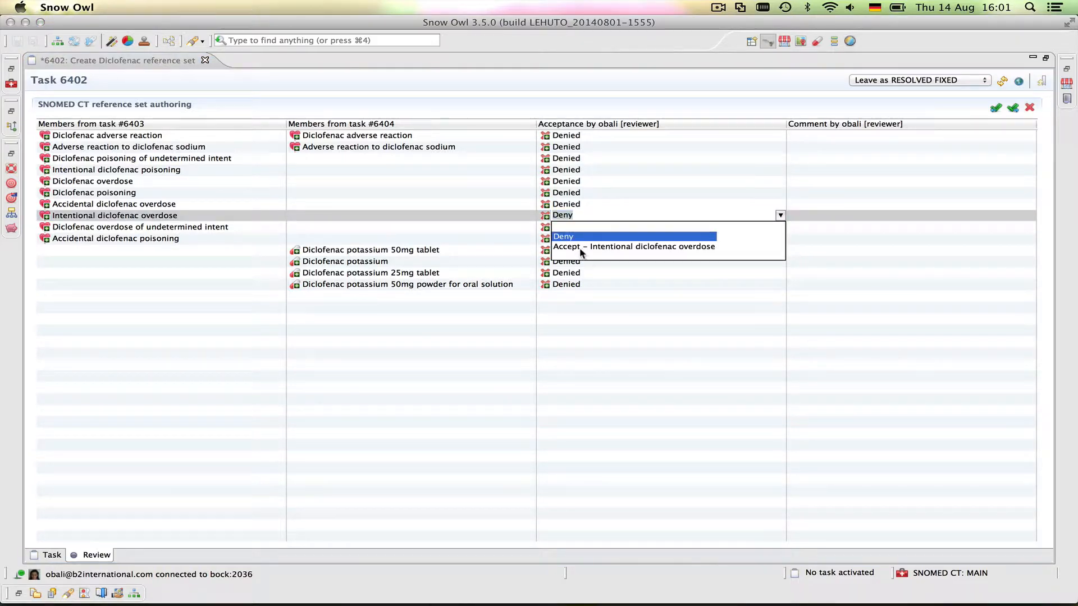
pyautogui.click(581, 249)
pyautogui.click(562, 239)
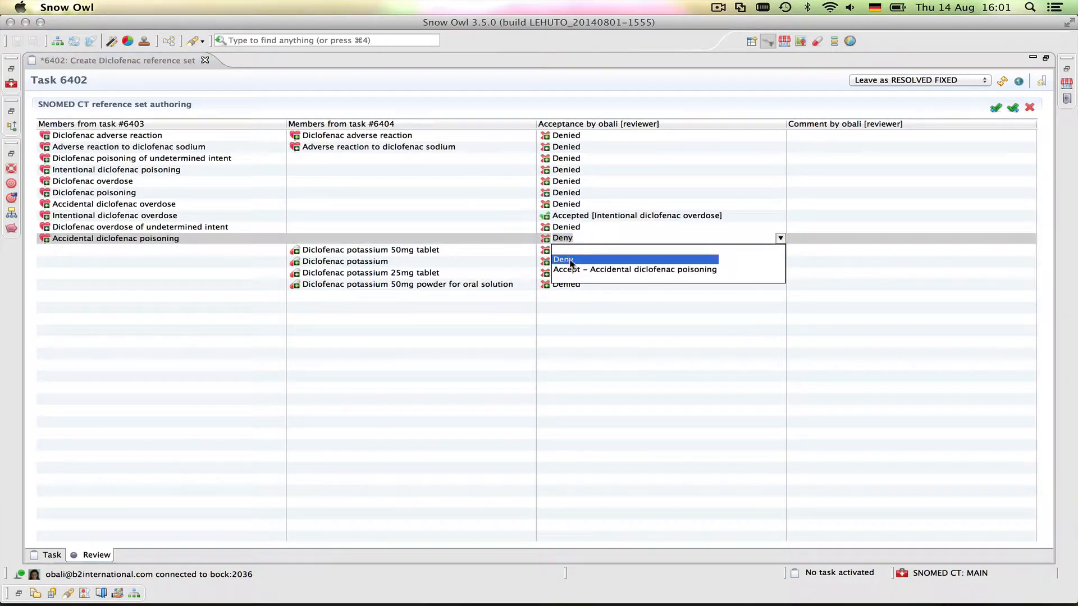
pyautogui.click(576, 270)
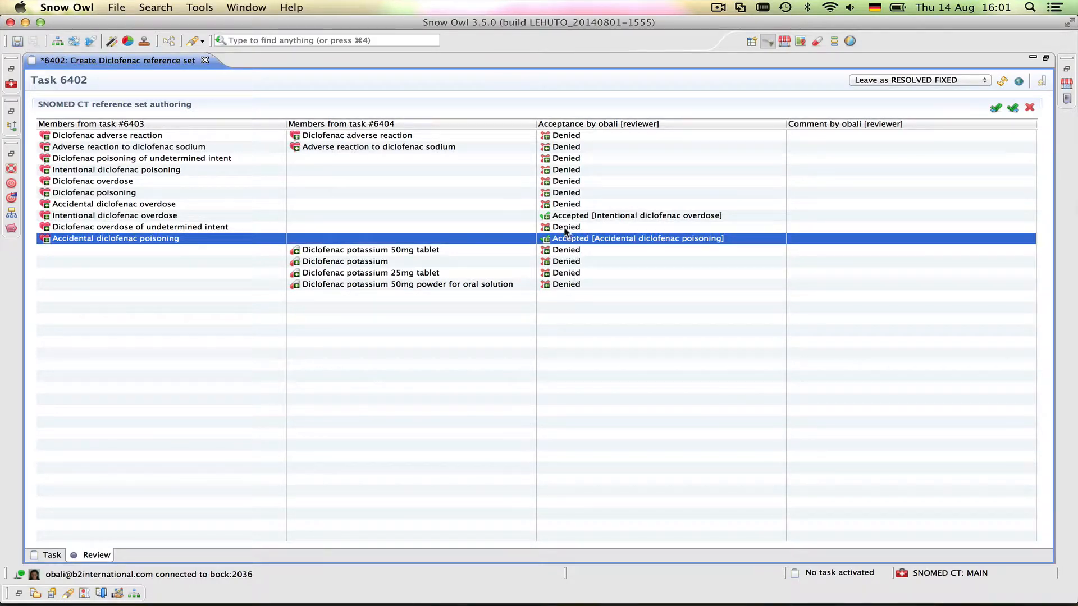
pyautogui.click(563, 228)
pyautogui.click(562, 258)
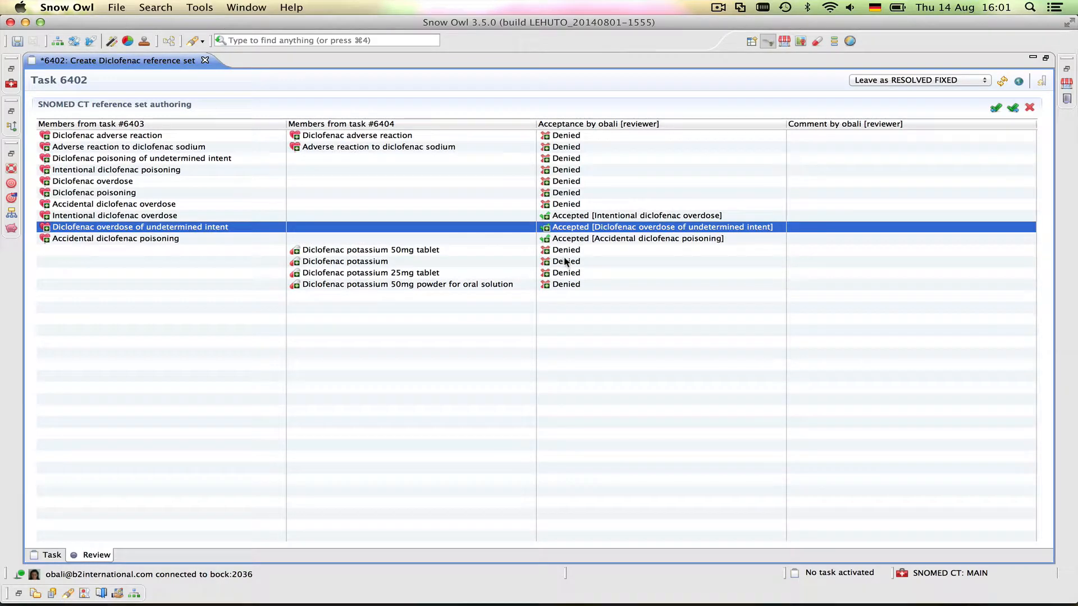
pyautogui.click(996, 107)
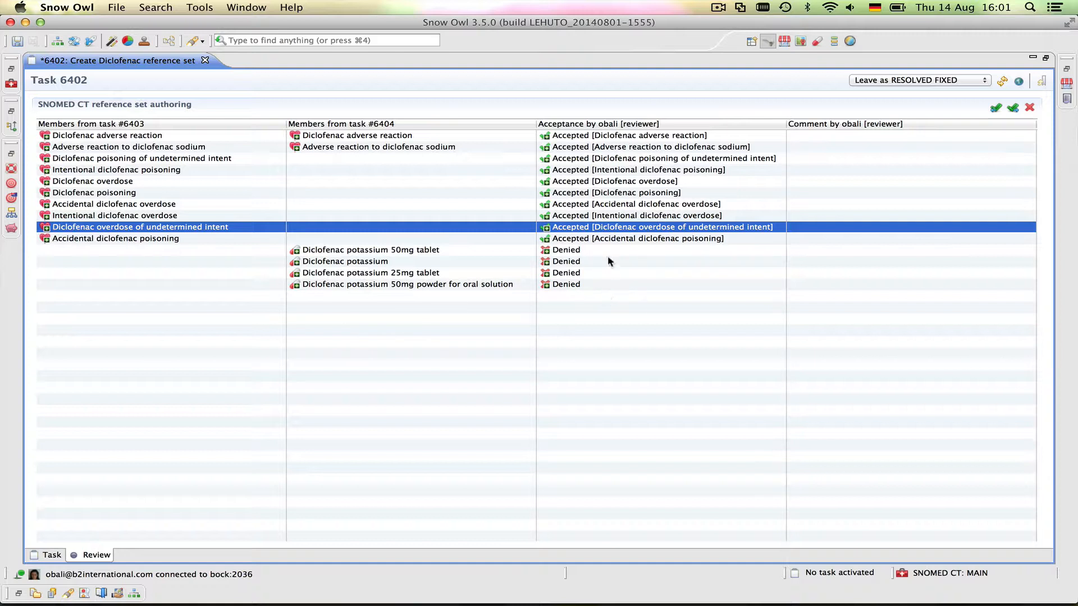
# Save the review decisions, then mark task 6402 as VERIFIED and save again
pyautogui.click(505, 169)
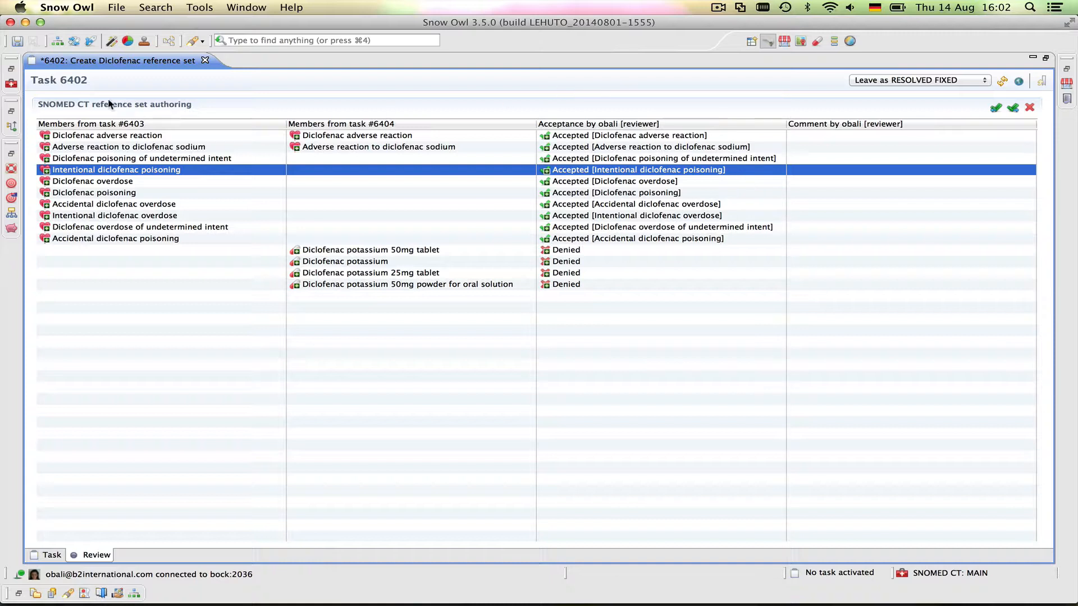
pyautogui.click(21, 42)
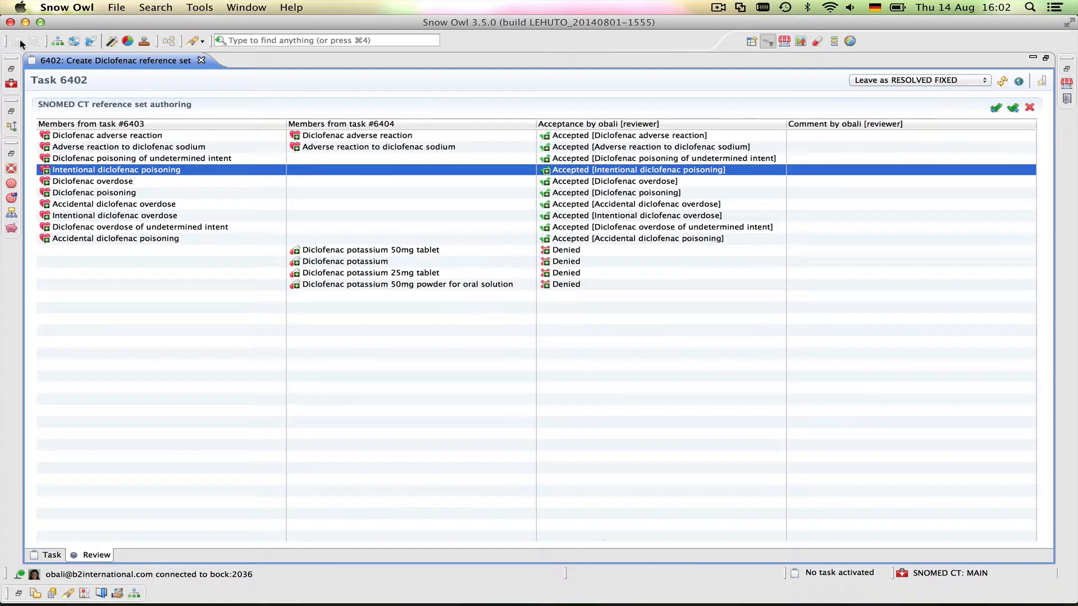
pyautogui.click(857, 82)
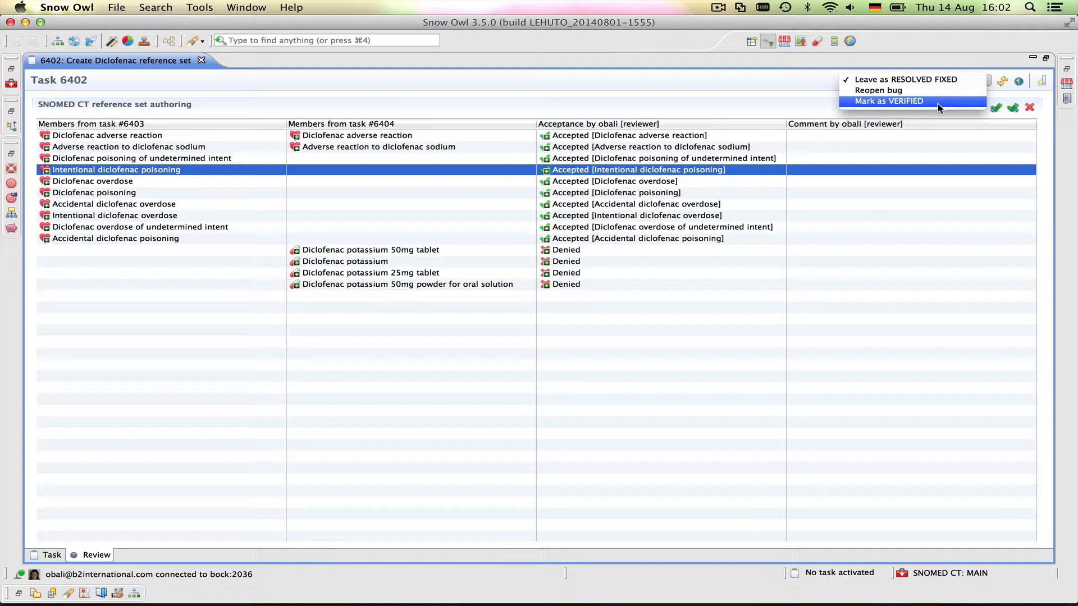
pyautogui.click(937, 104)
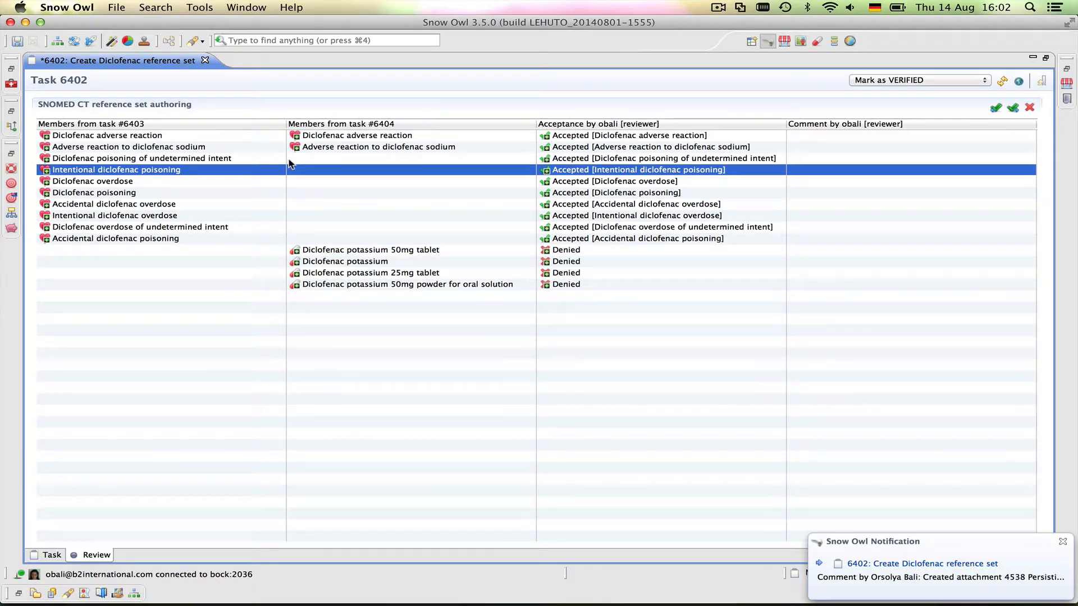
pyautogui.click(16, 41)
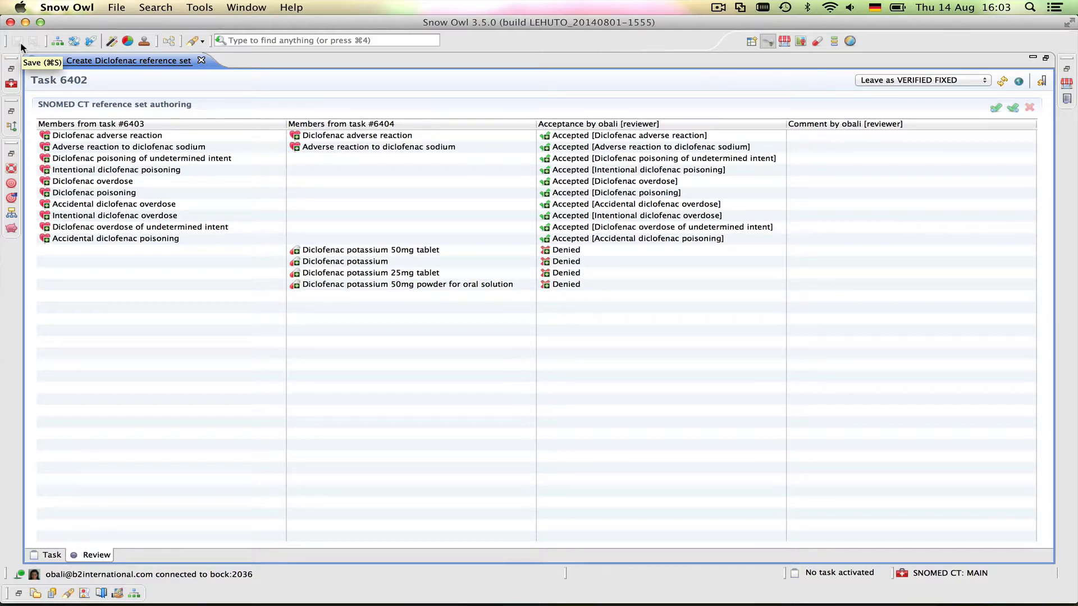
# Promote task 6402's changes into MAIN, confirming the merge and task closure
pyautogui.click(1043, 82)
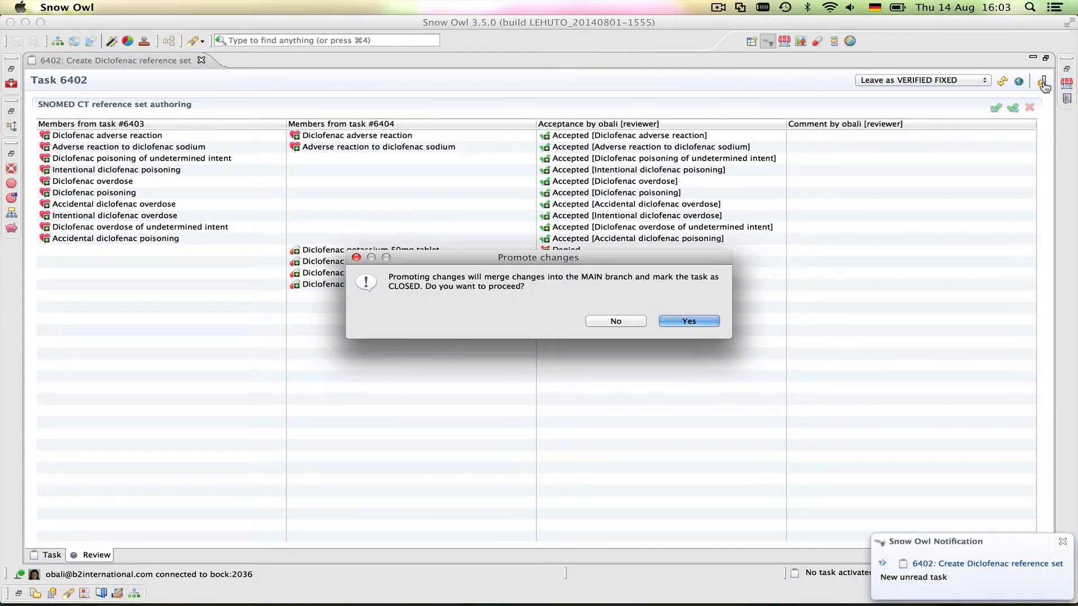
pyautogui.click(690, 321)
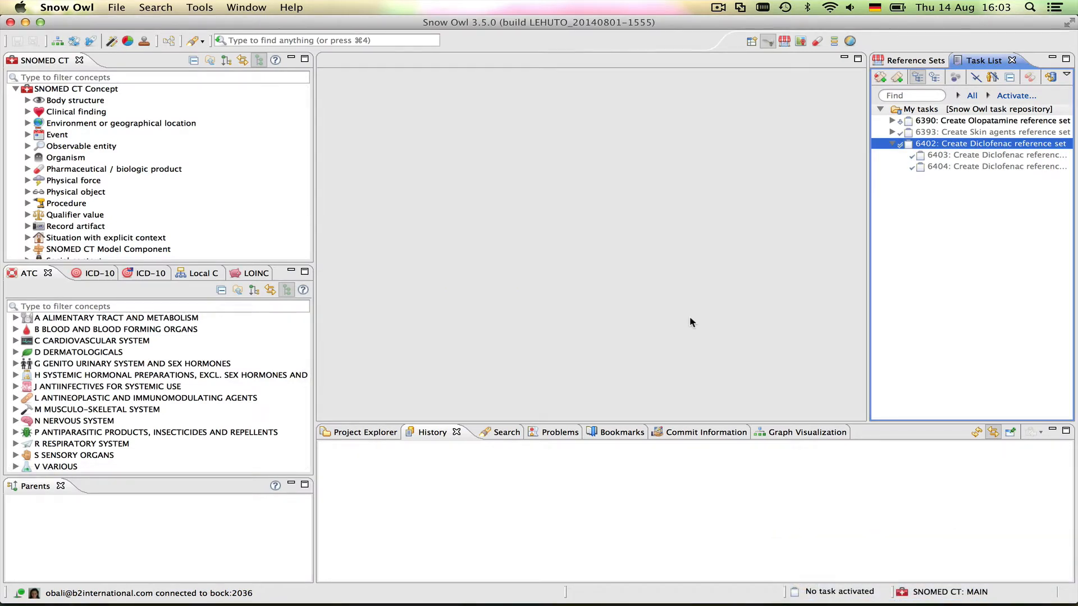
# Open the Diclofenac reference set from the Reference Sets list on MAIN
pyautogui.click(891, 62)
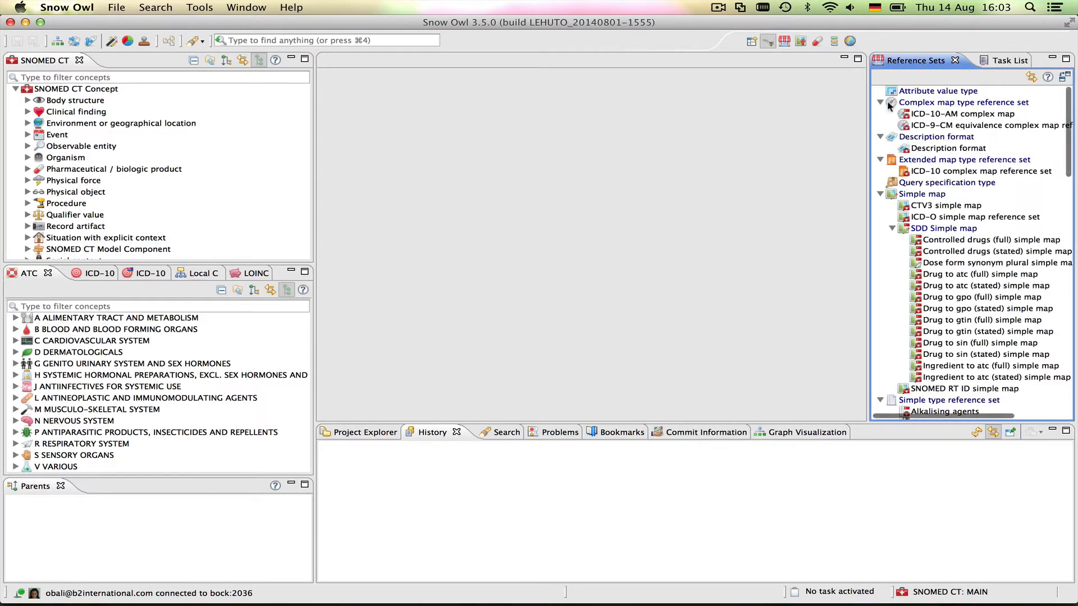
pyautogui.scroll(-5, 948, 235)
pyautogui.scroll(-10, 948, 236)
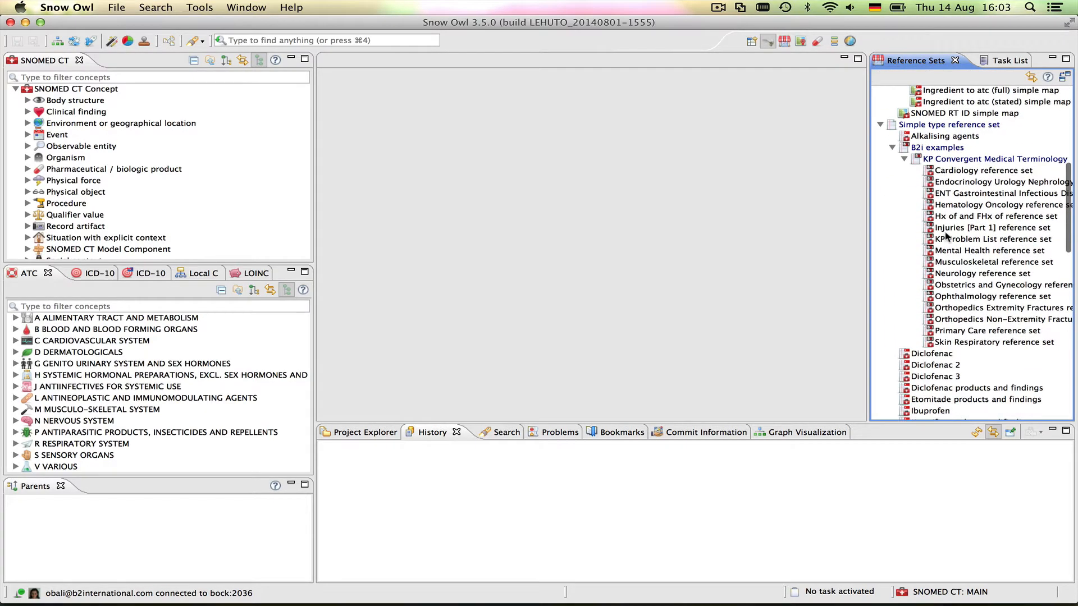
pyautogui.click(930, 354)
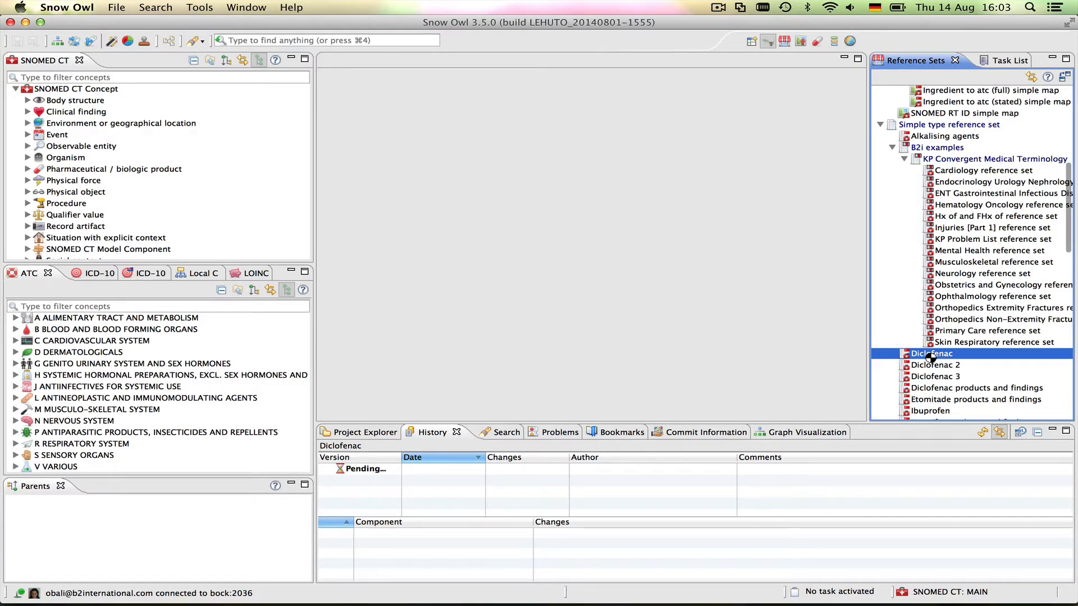
pyautogui.doubleClick(930, 355)
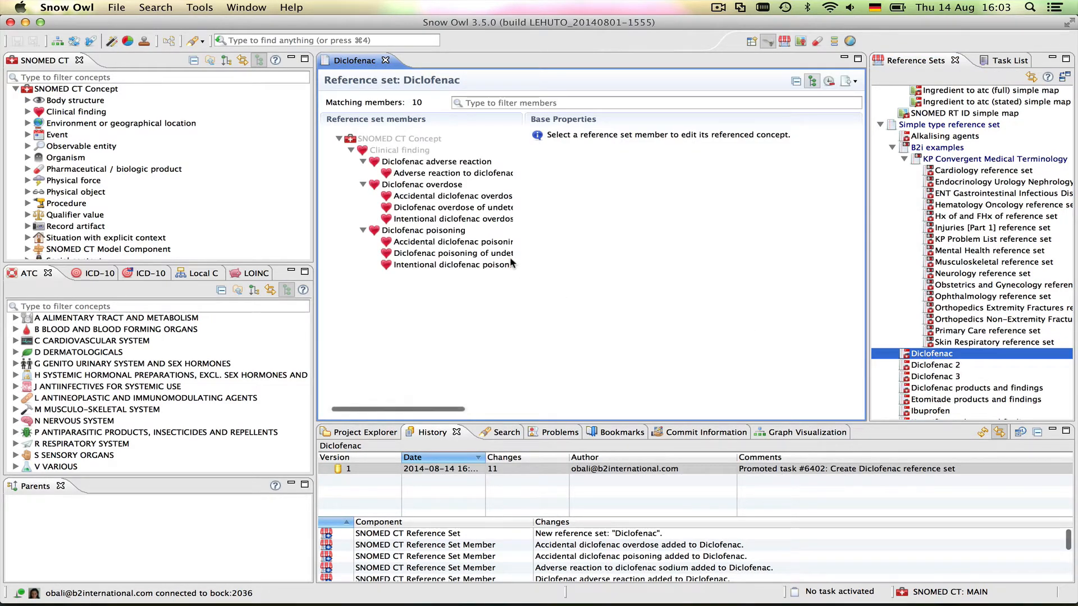
# Show its 10 members in a widened flat table and inspect 'Adverse reaction to diclofenac sodium'
pyautogui.click(812, 82)
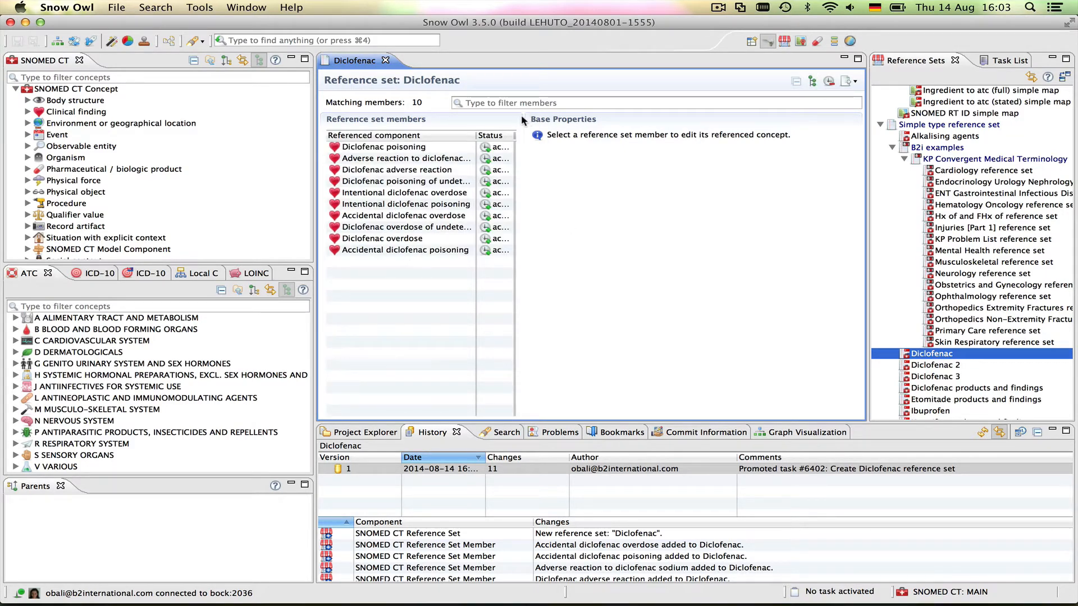
pyautogui.moveTo(523, 115); pyautogui.dragTo(631, 121)
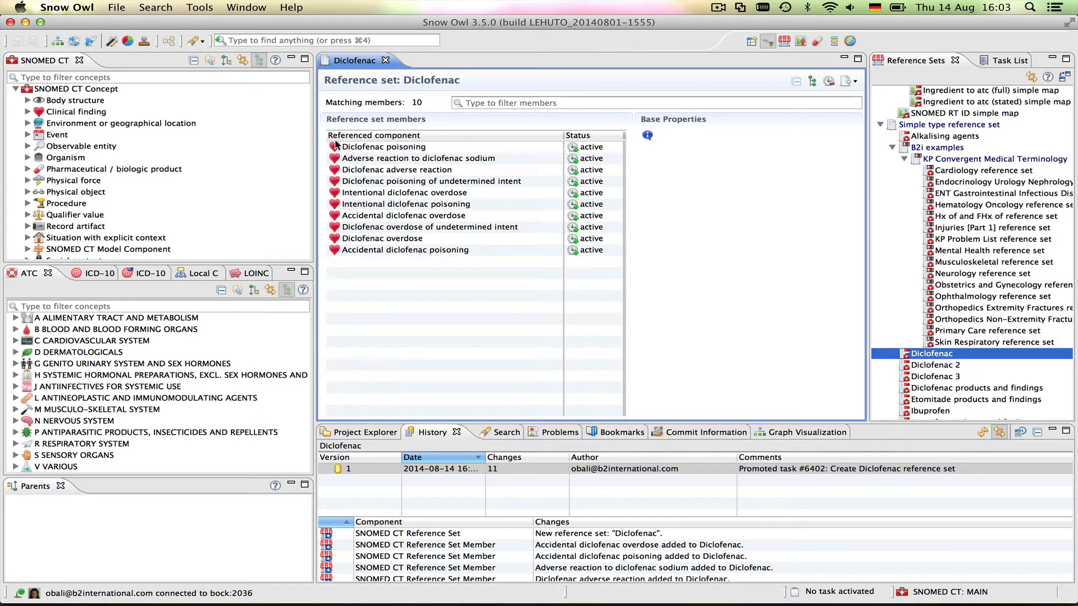
pyautogui.click(370, 161)
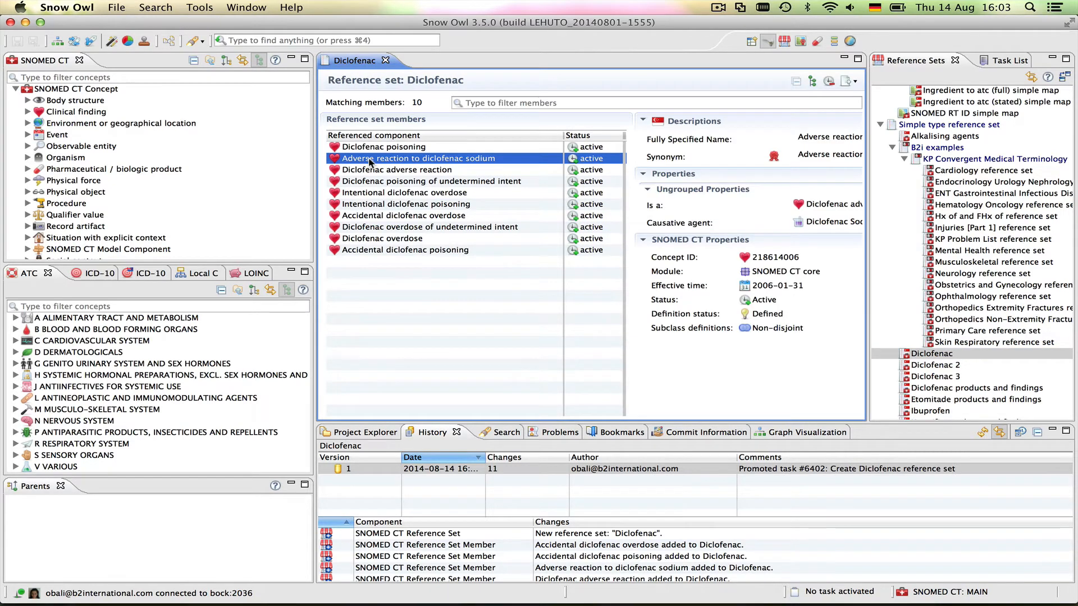